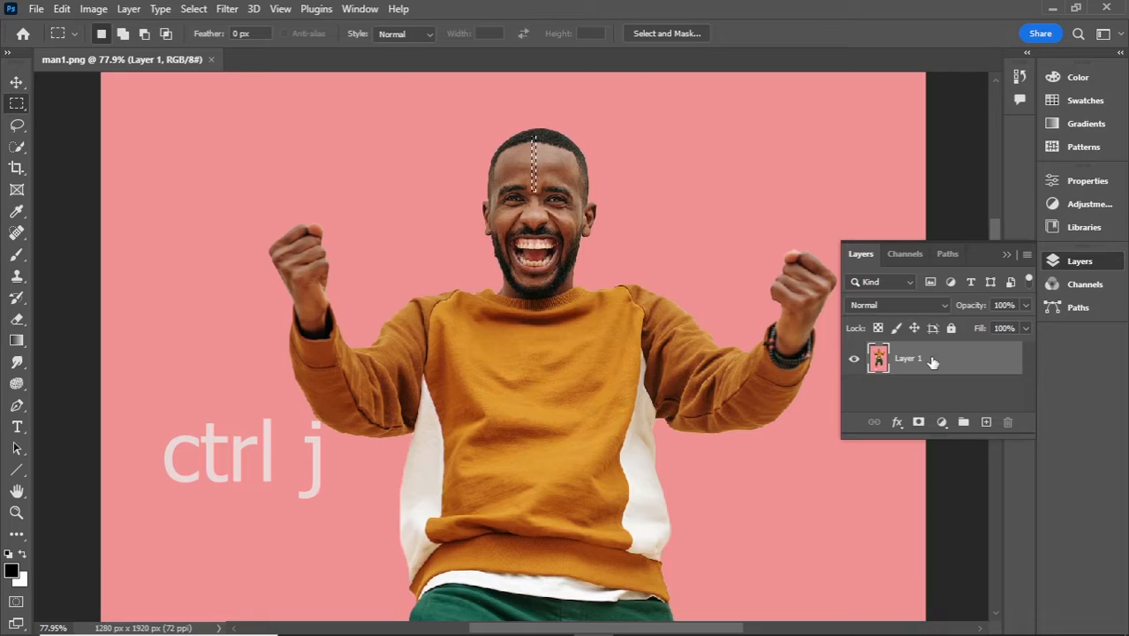
Copy the selected forehead strip from Layer 1 to a new layer and stretch it horizontally across the full canvas width.
key("ctrl+t")
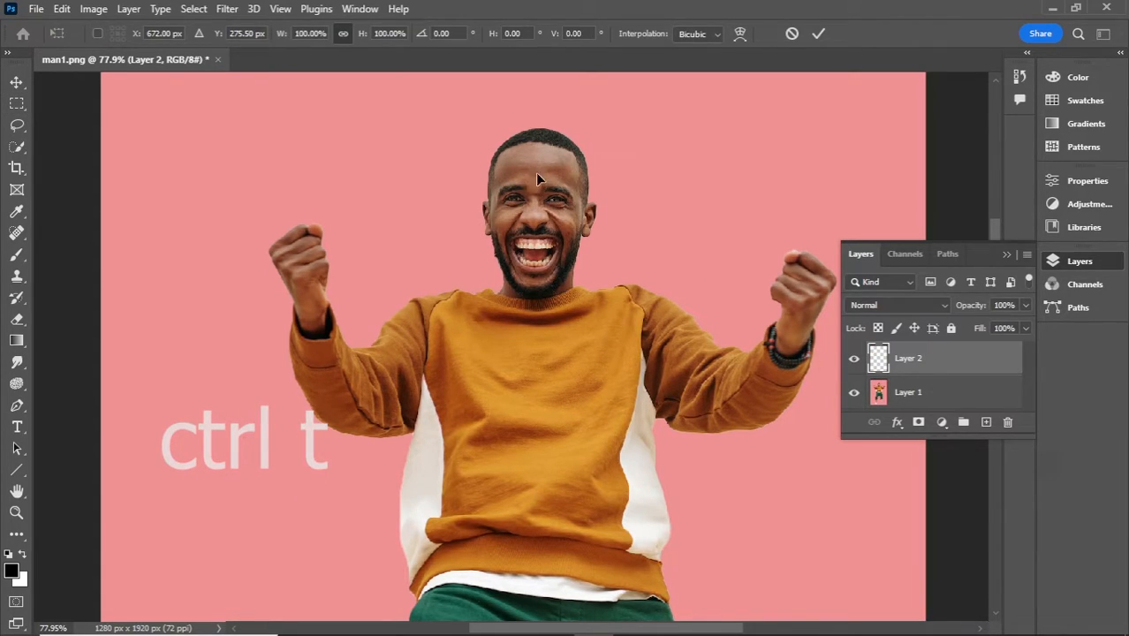
left_click_drag(539, 165, 925, 151)
left_click_drag(530, 165, 102, 211)
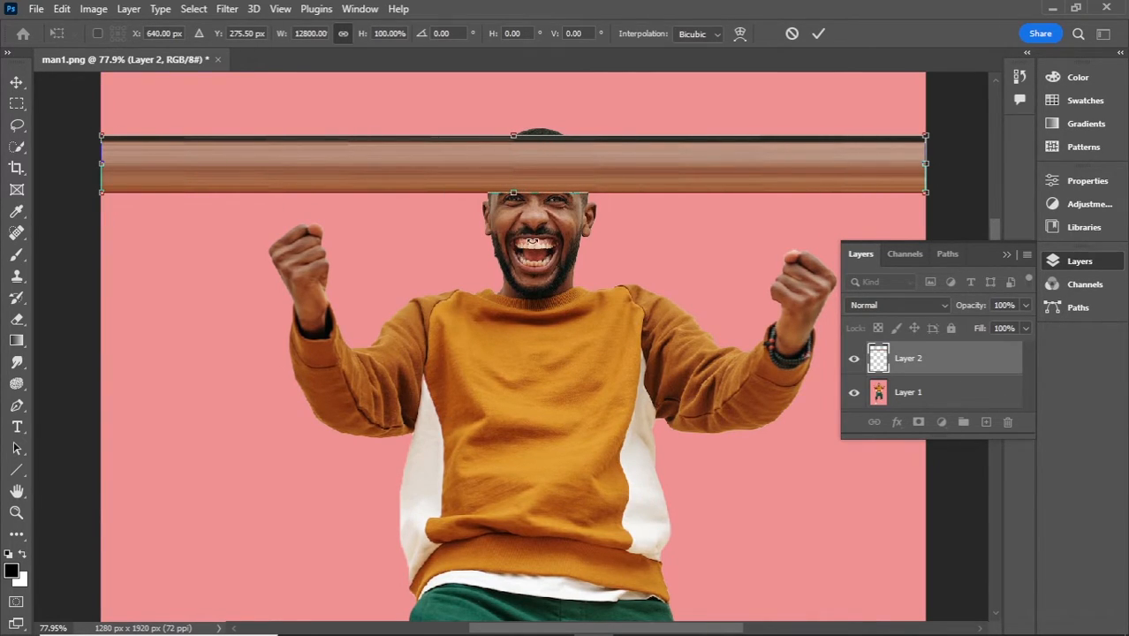
Select a narrow vertical strip down the middle of the orange sweater and copy it from Layer 1 to a new layer.
left_click(16, 103)
scroll(499, 328, "down", 2)
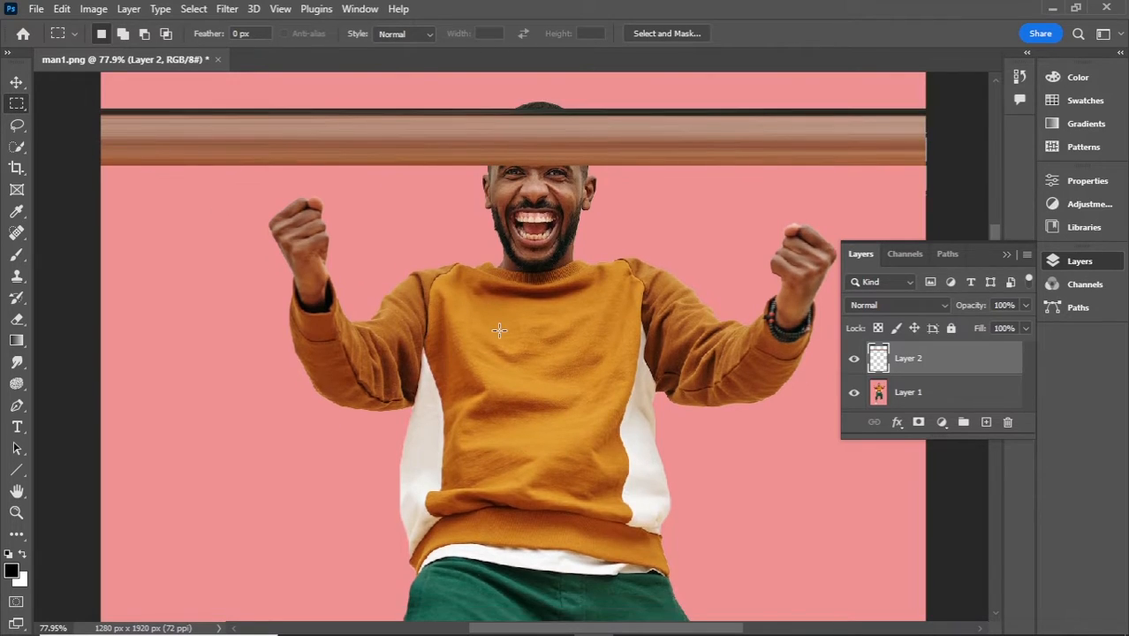
left_click_drag(527, 284, 529, 436)
left_click(919, 395)
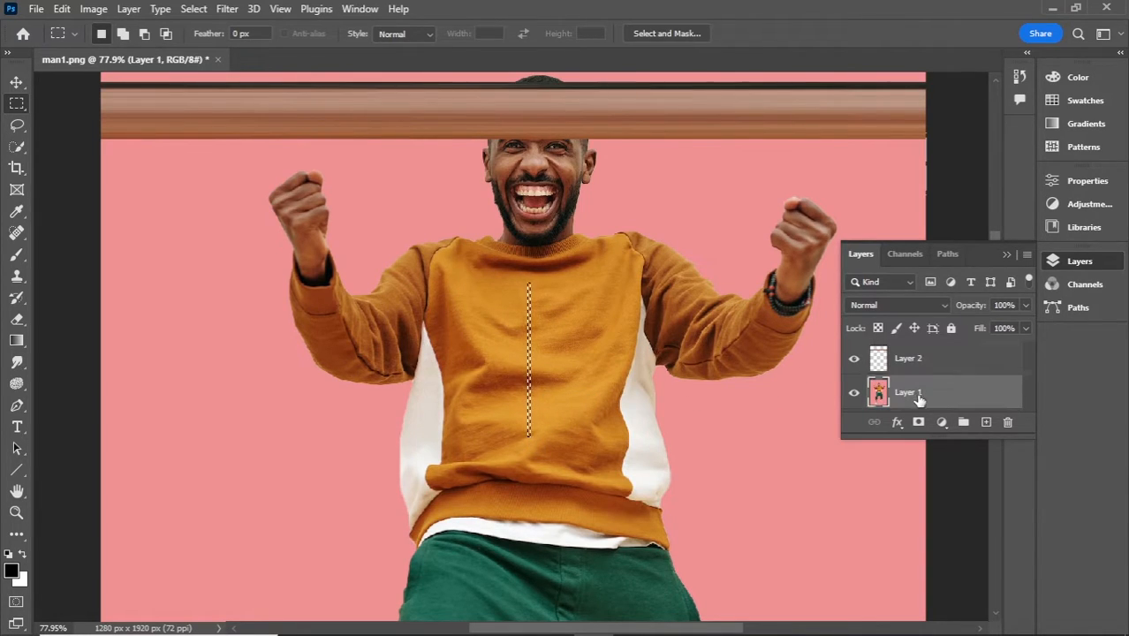
key("ctrl+j")
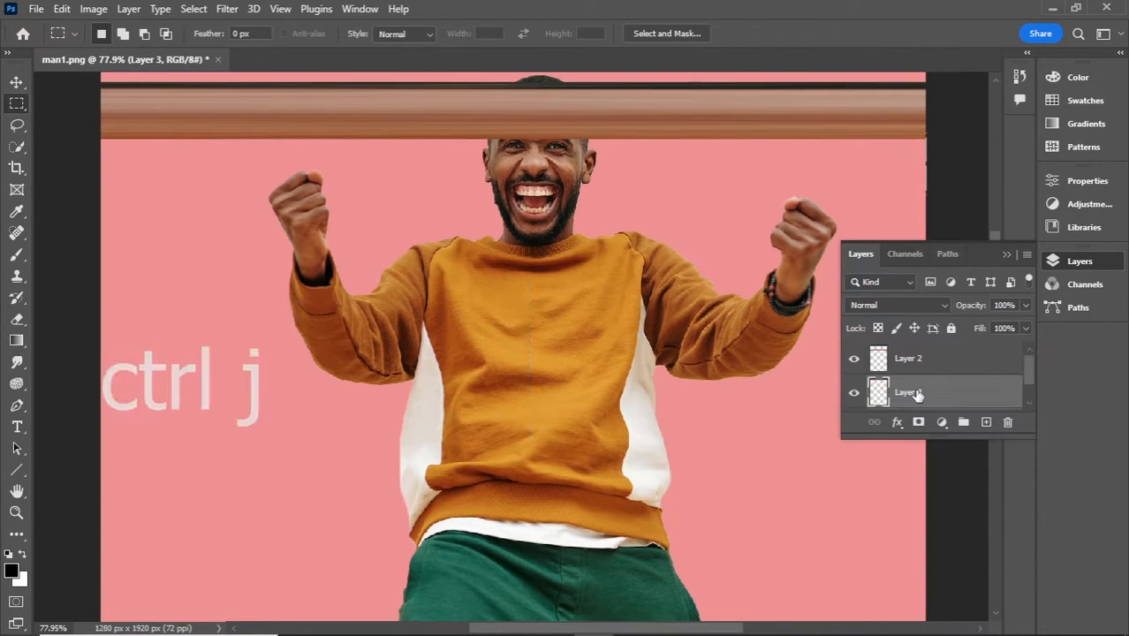
Stretch the sweater strip horizontally in both directions until it spans the full canvas width.
key("ctrl+t")
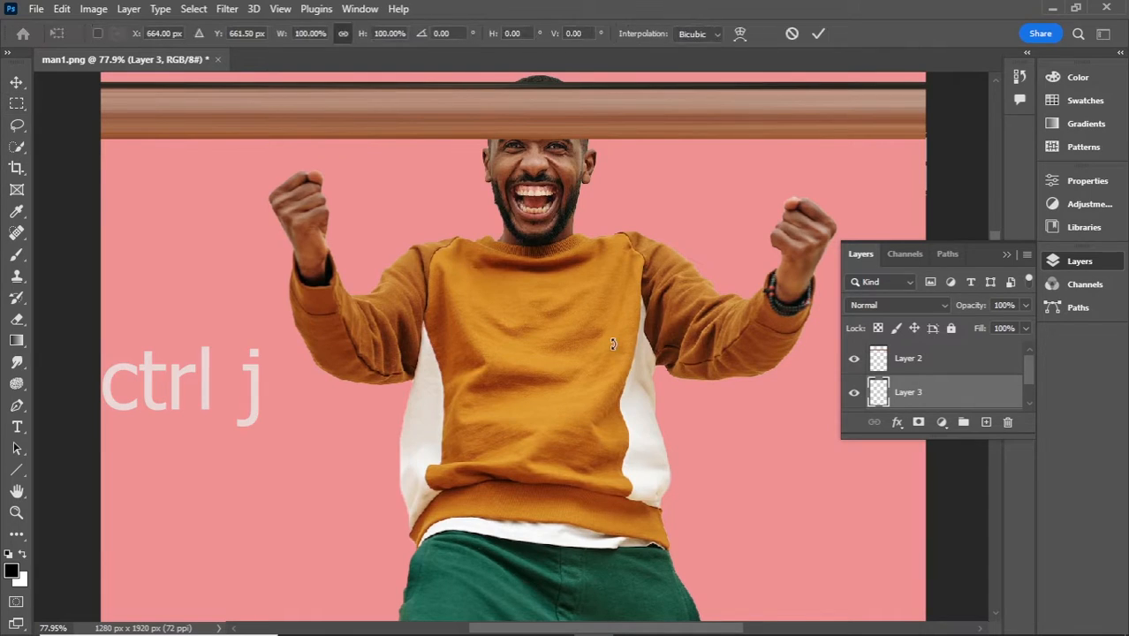
left_click_drag(533, 360, 921, 343)
left_click(1089, 262)
left_click_drag(530, 359, 95, 375)
Select a narrow vertical strip on the thigh of the green trousers and copy it from Layer 1 to a new layer.
scroll(392, 364, "down", 10)
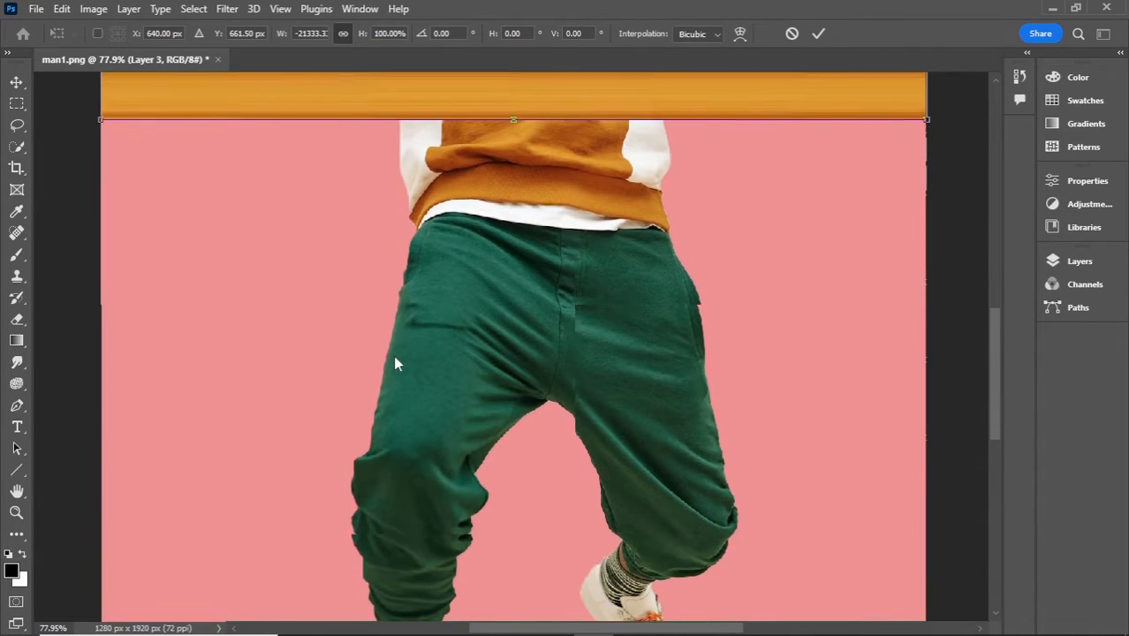
left_click(16, 106)
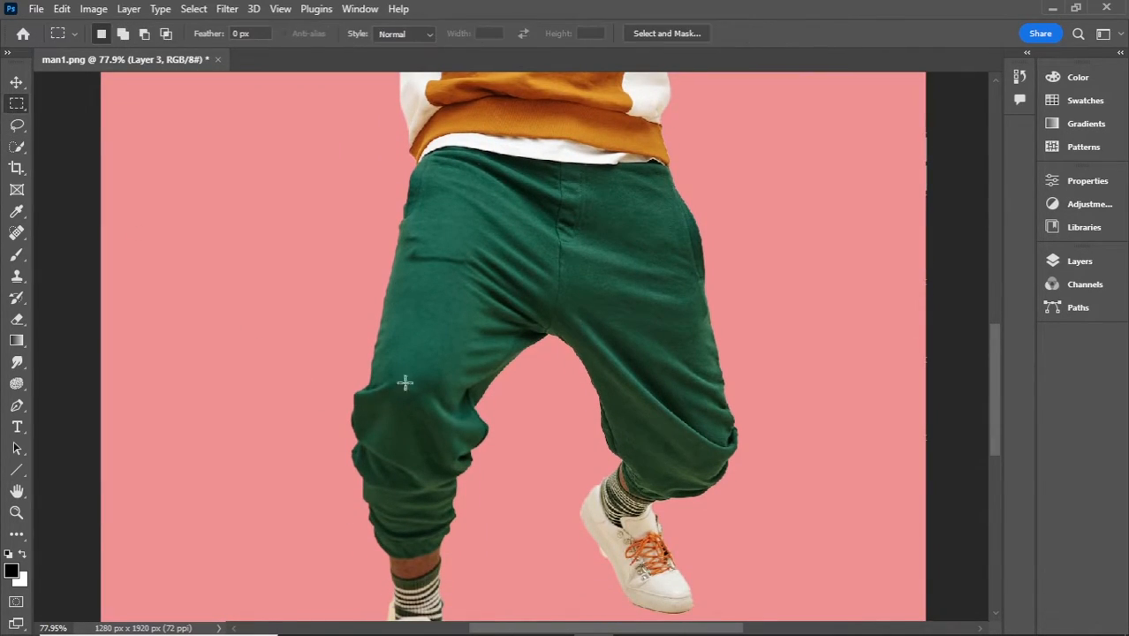
left_click_drag(418, 282, 423, 425)
left_click(1073, 267)
left_click(923, 395)
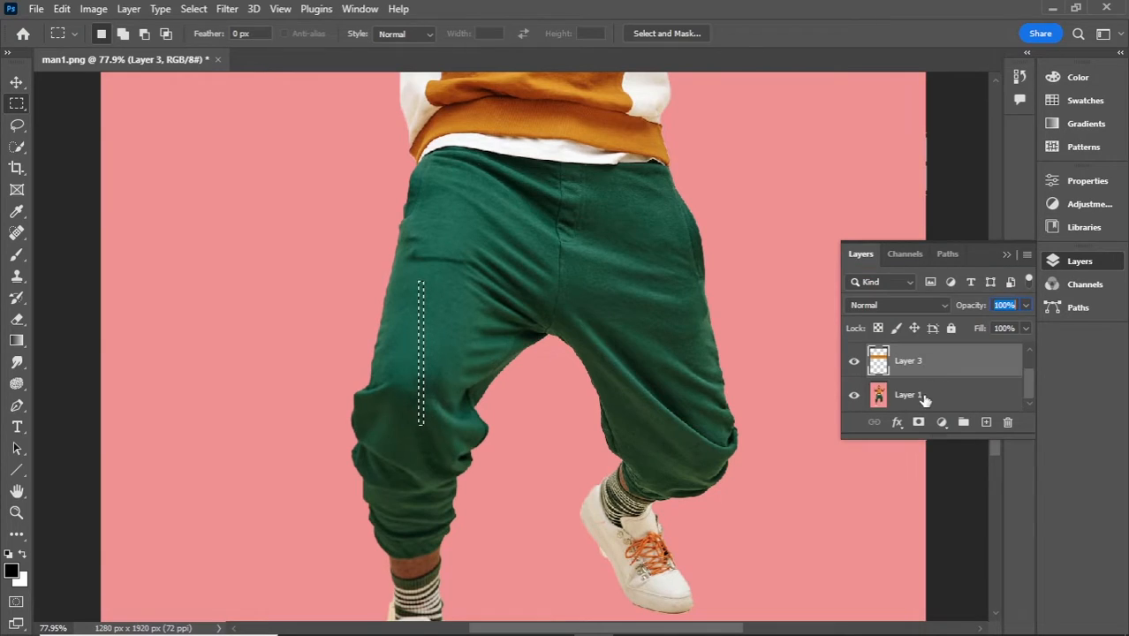
key("ctrl+j")
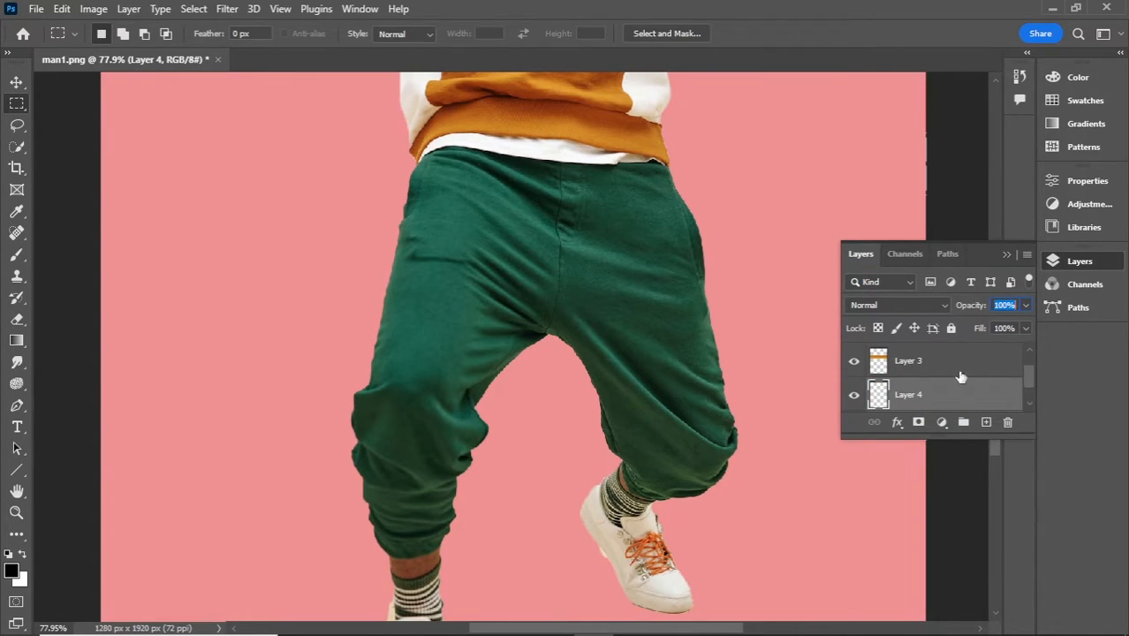
Stretch the green trouser strip horizontally to both canvas edges with Free Transform and apply it.
scroll(946, 374, "down", 1)
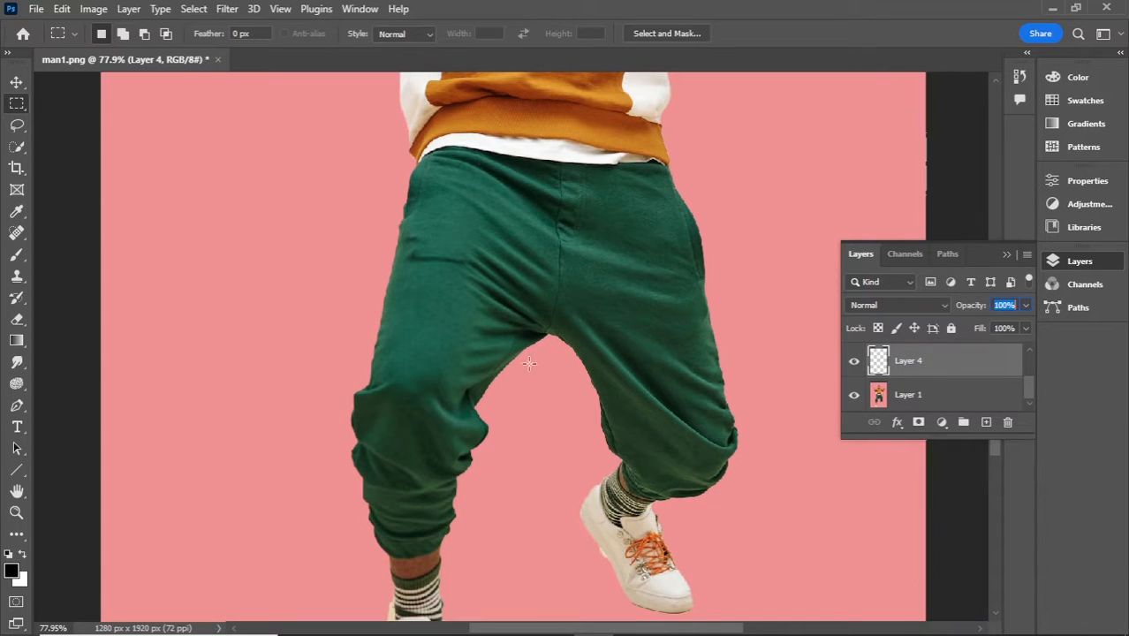
key("ctrl+t")
left_click_drag(426, 368, 925, 352)
left_click(1076, 261)
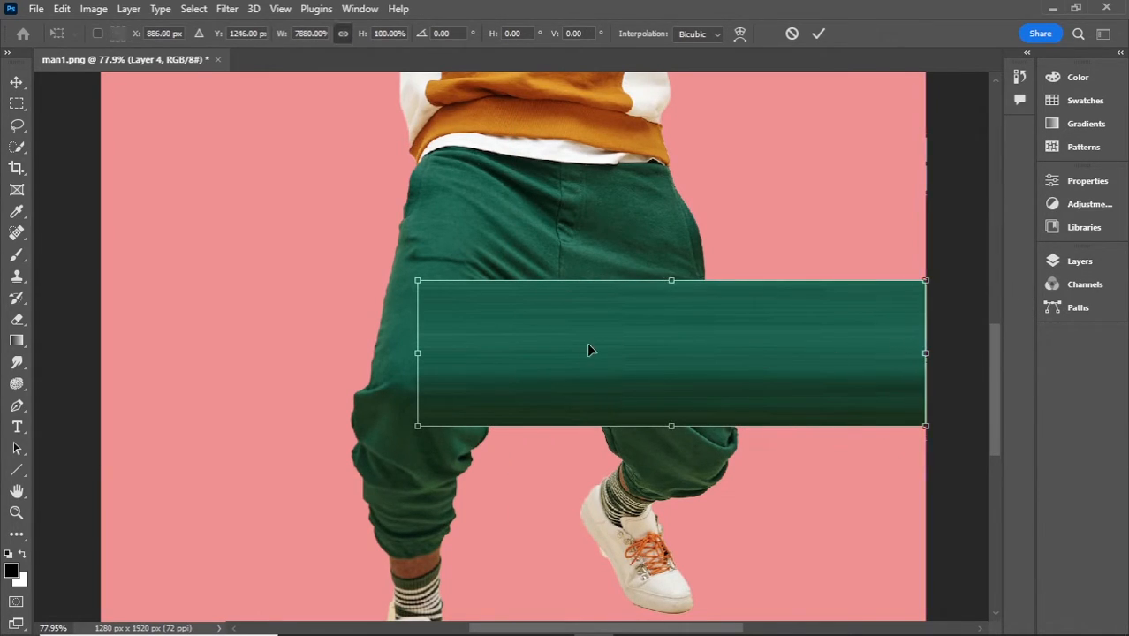
left_click_drag(416, 352, 99, 376)
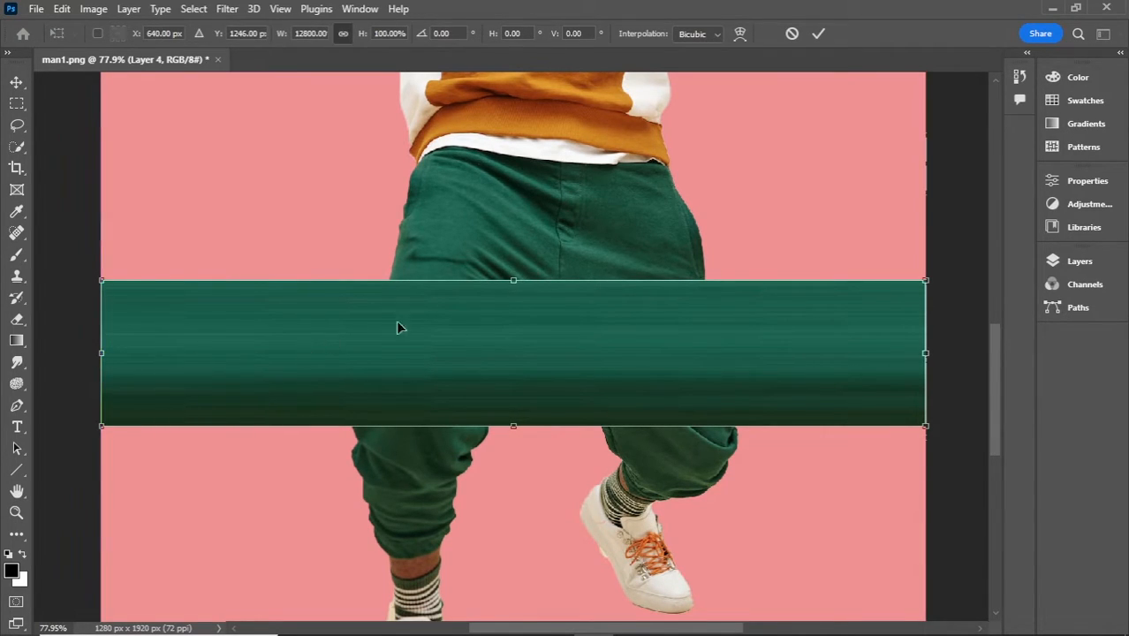
left_click(818, 34)
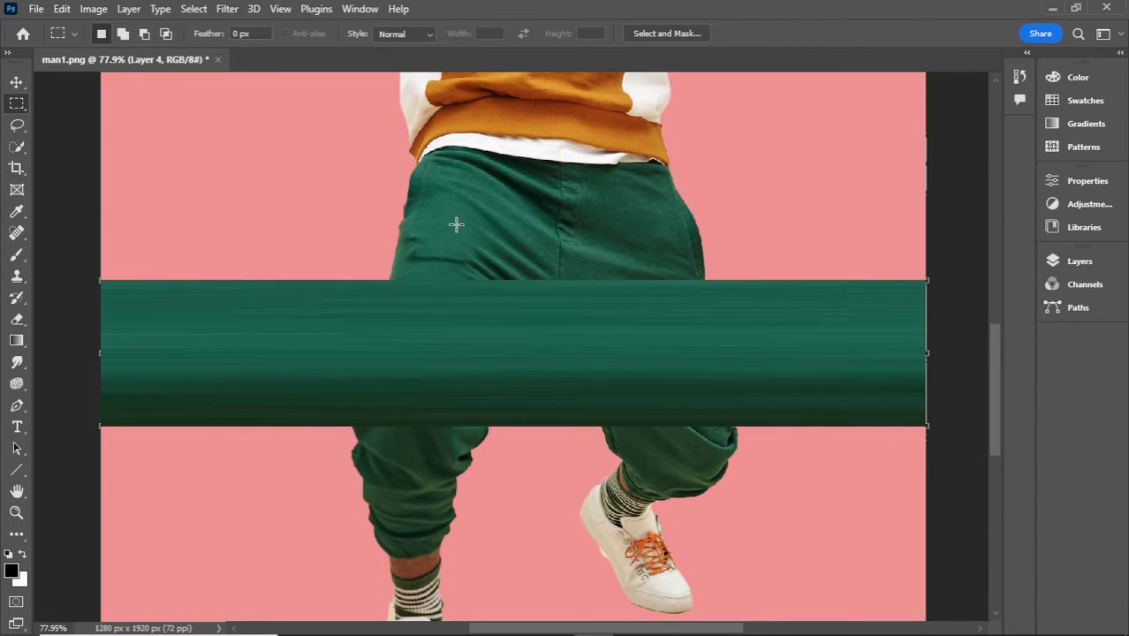
Move the orange and green bands up so they stack directly beneath the skin-coloured band without gaps.
key("ctrl+0")
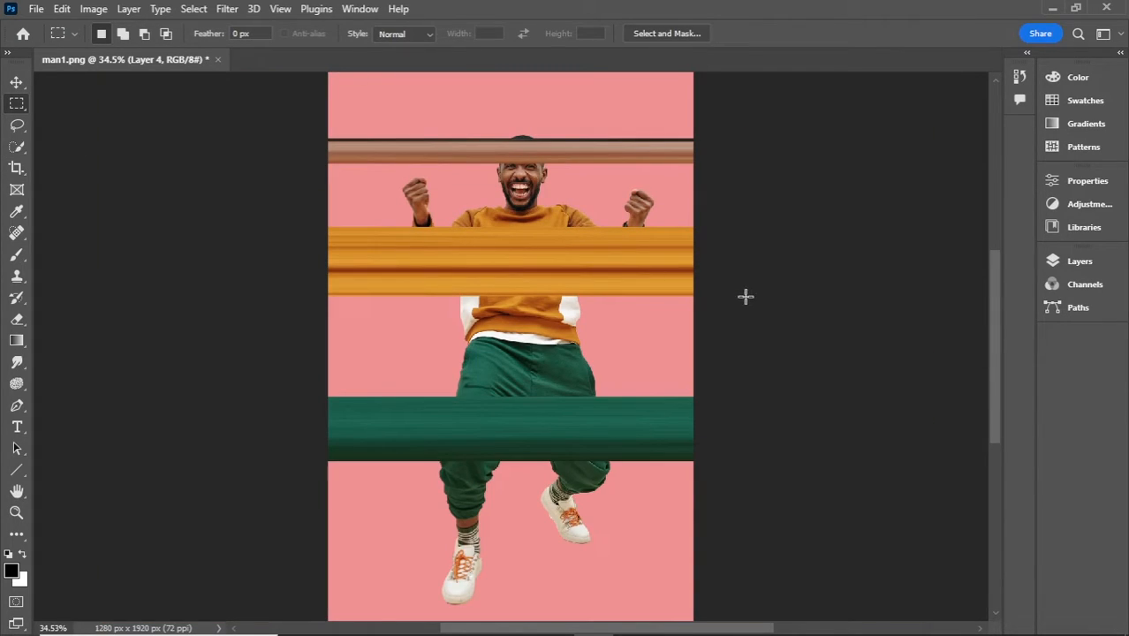
left_click(16, 82)
left_click_drag(584, 261, 584, 208)
left_click_drag(552, 428, 552, 263)
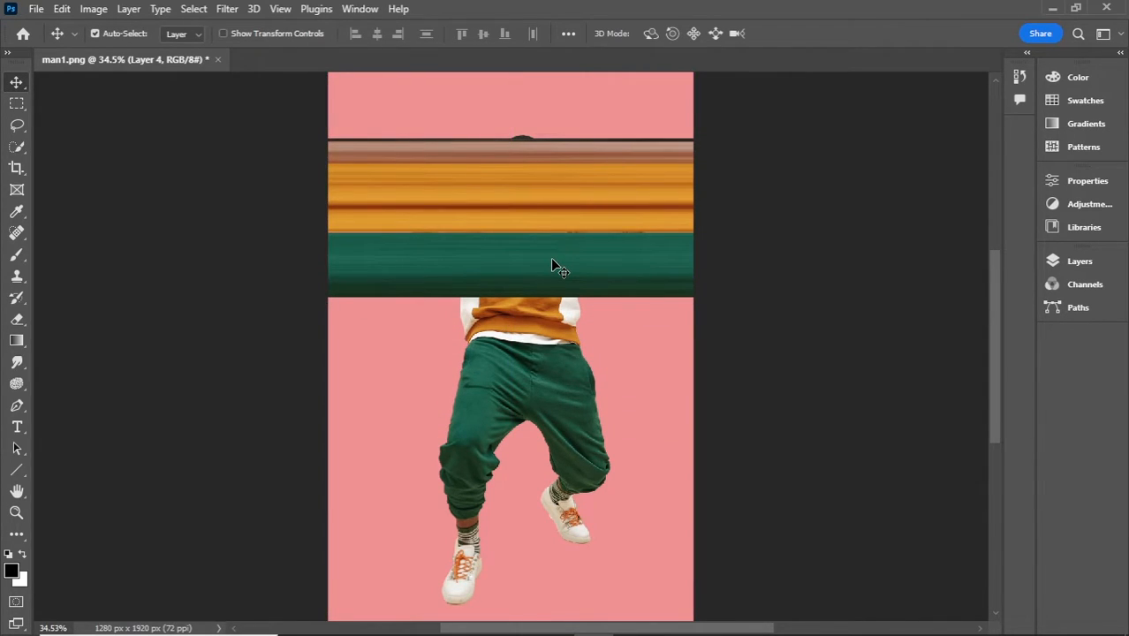
Merge the three stretched strip layers, Layer 2 through Layer 4, into one stripe layer.
left_click(1073, 261)
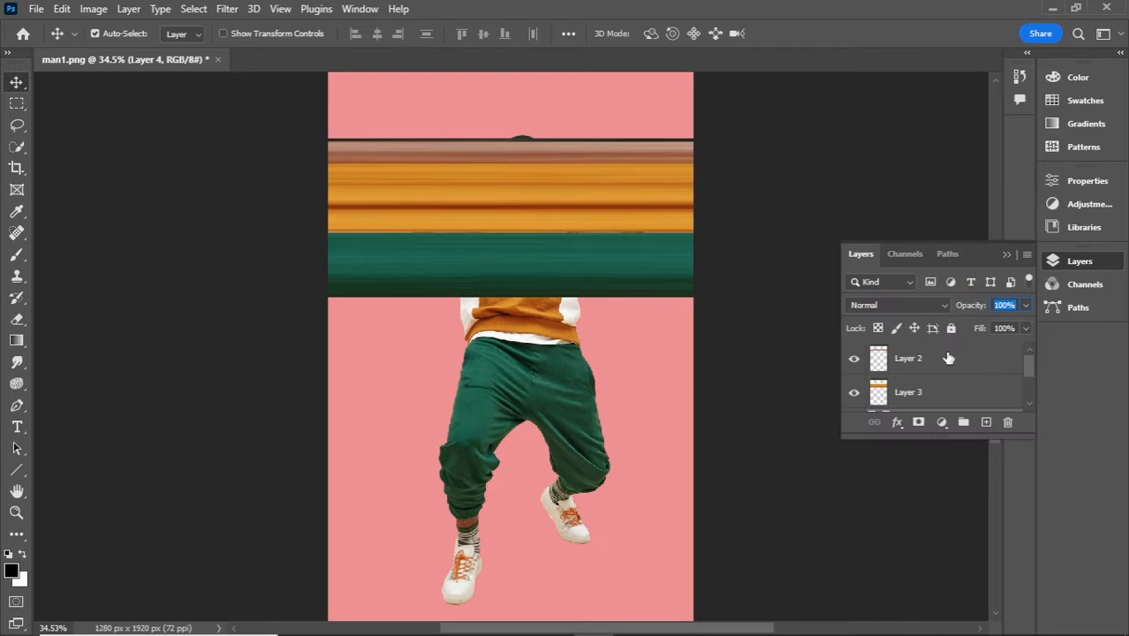
left_click(950, 357)
scroll(947, 366, "down", 2)
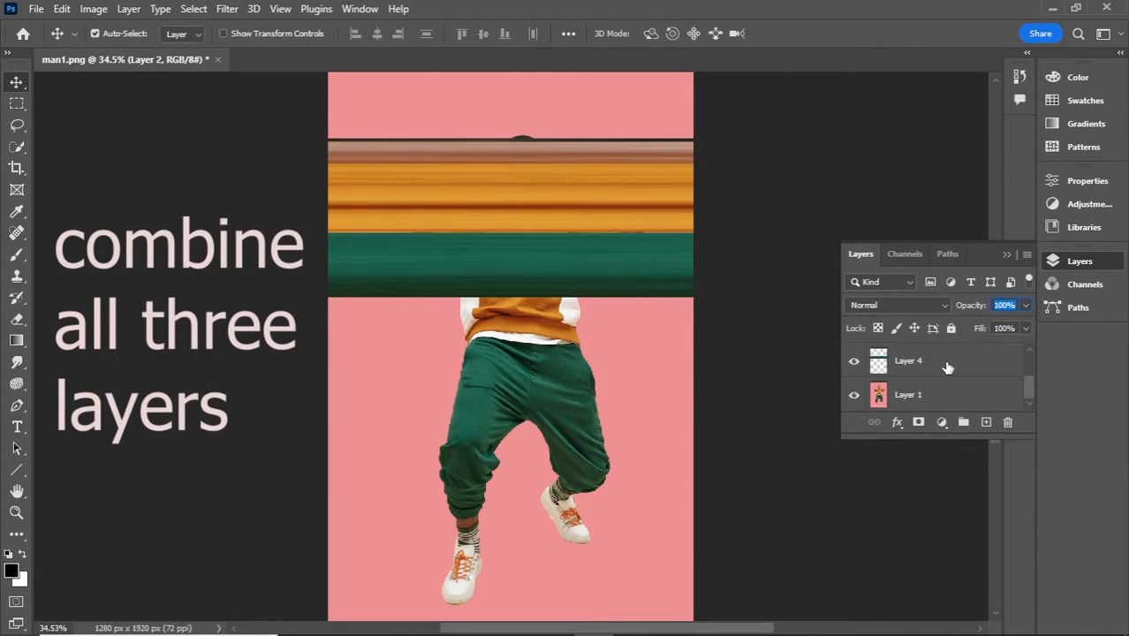
left_click(946, 367, "shift")
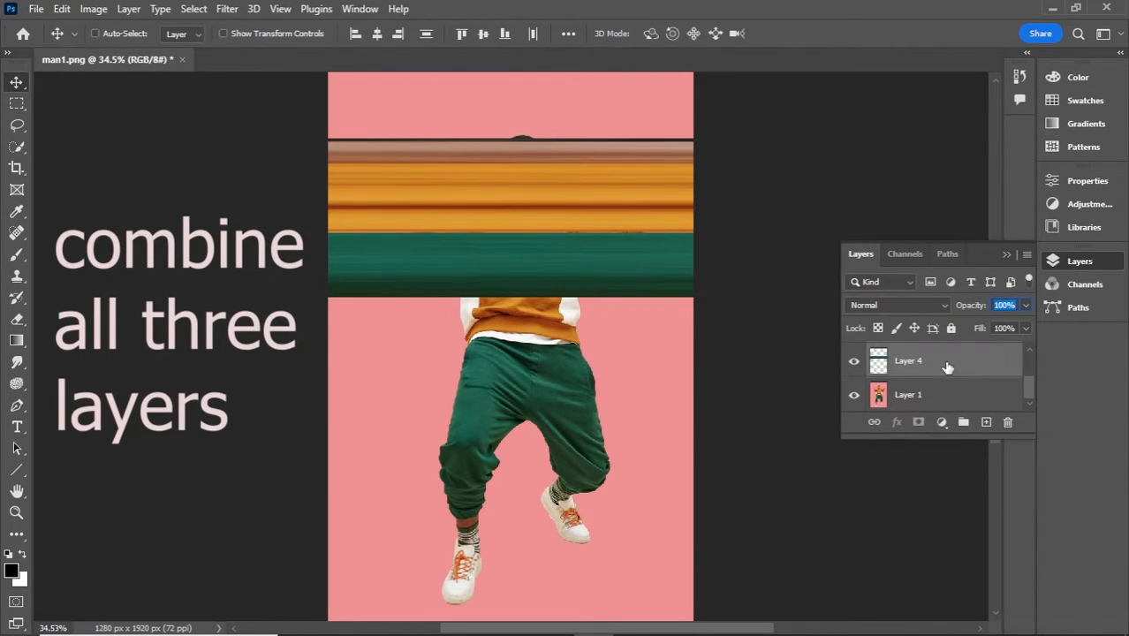
key("ctrl+e")
left_click(854, 362)
left_click(854, 362)
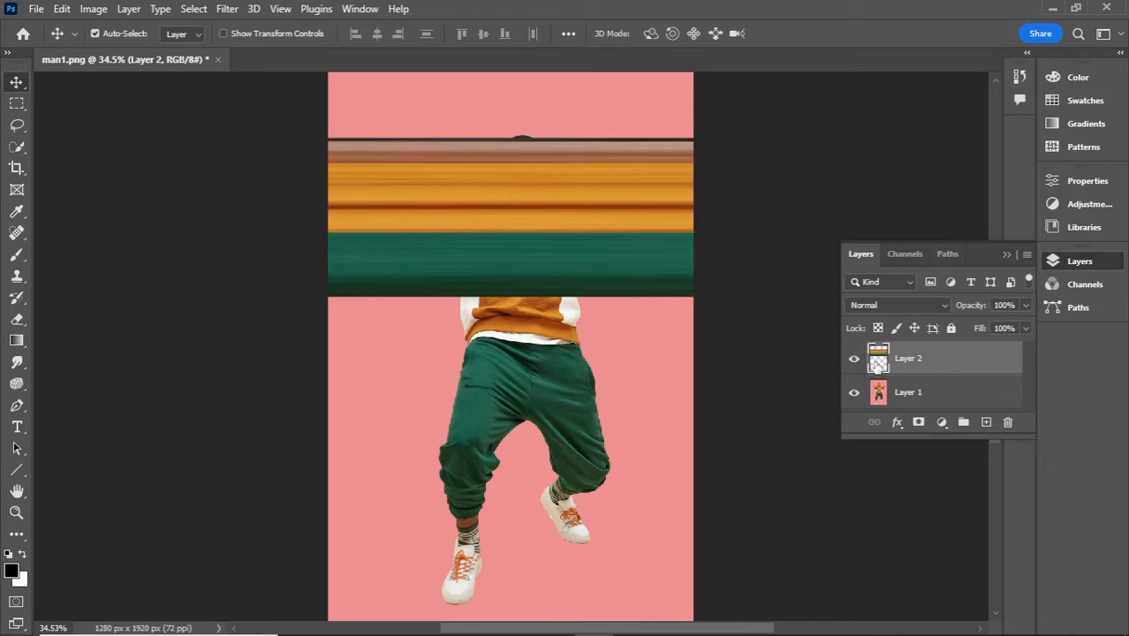
Select the whole man on Layer 1 using Select Subject and hide the background with a layer mask.
left_click(924, 396)
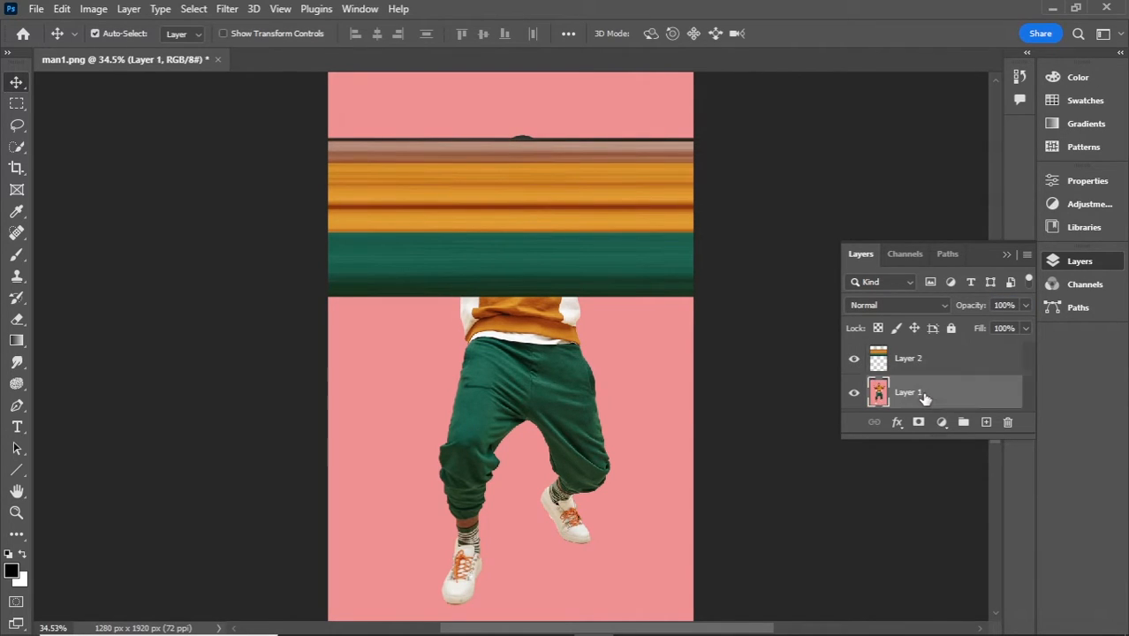
left_click(20, 148)
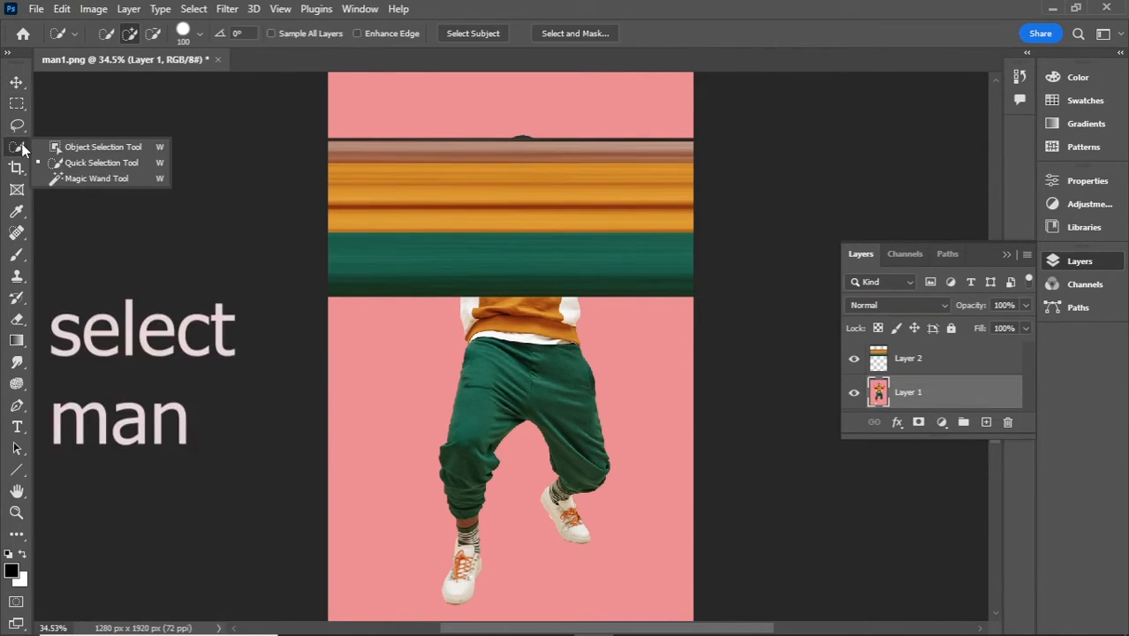
left_click(97, 163)
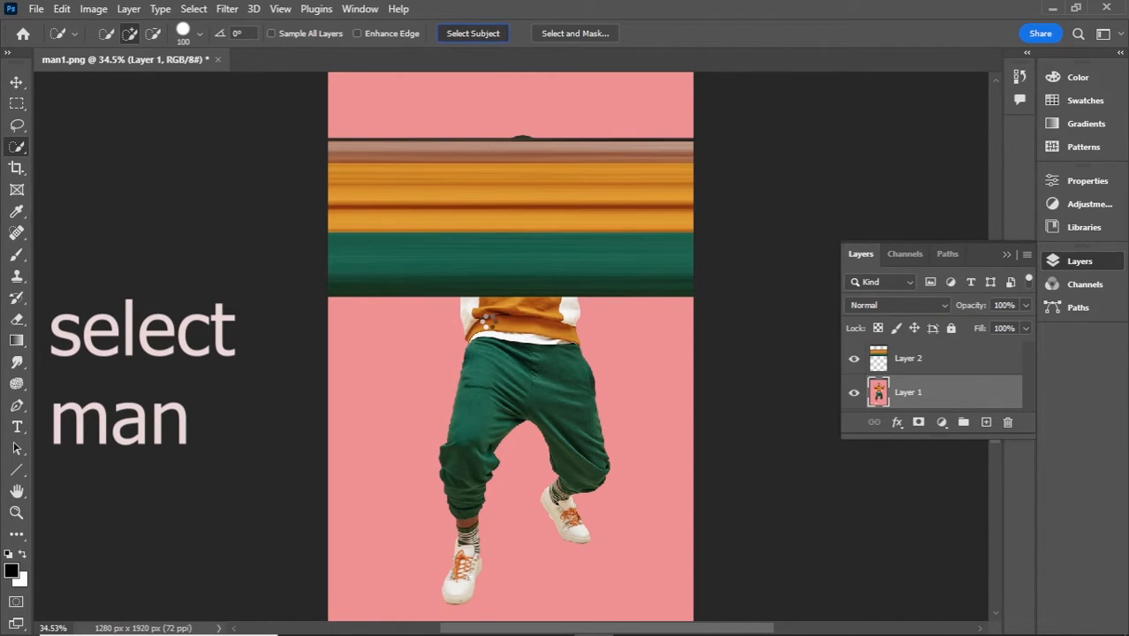
left_click(472, 33)
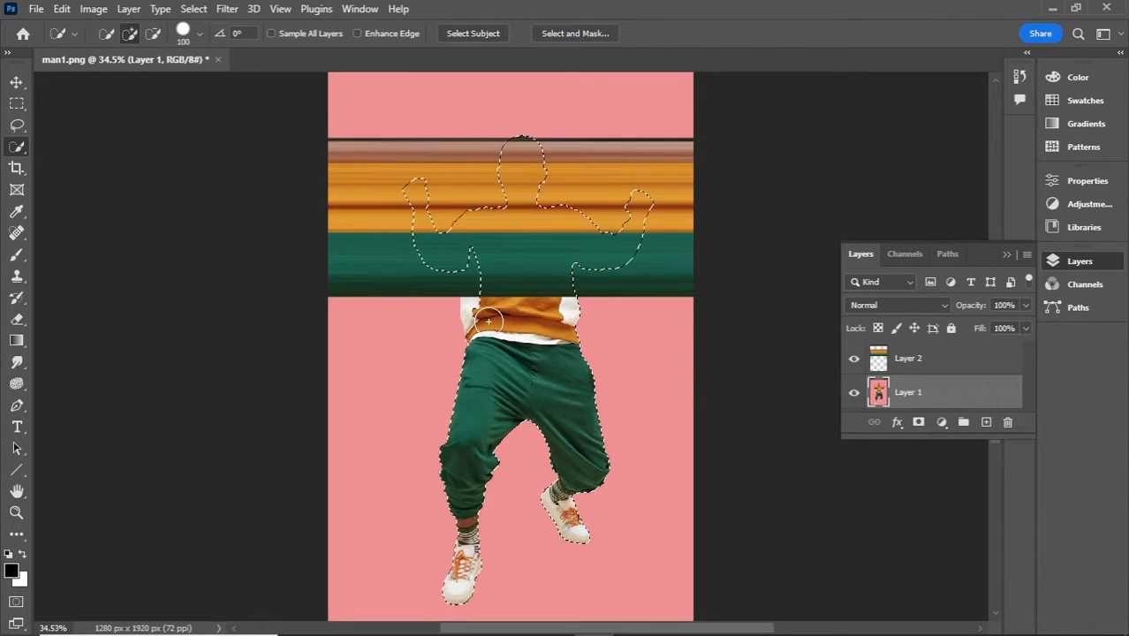
left_click(852, 360)
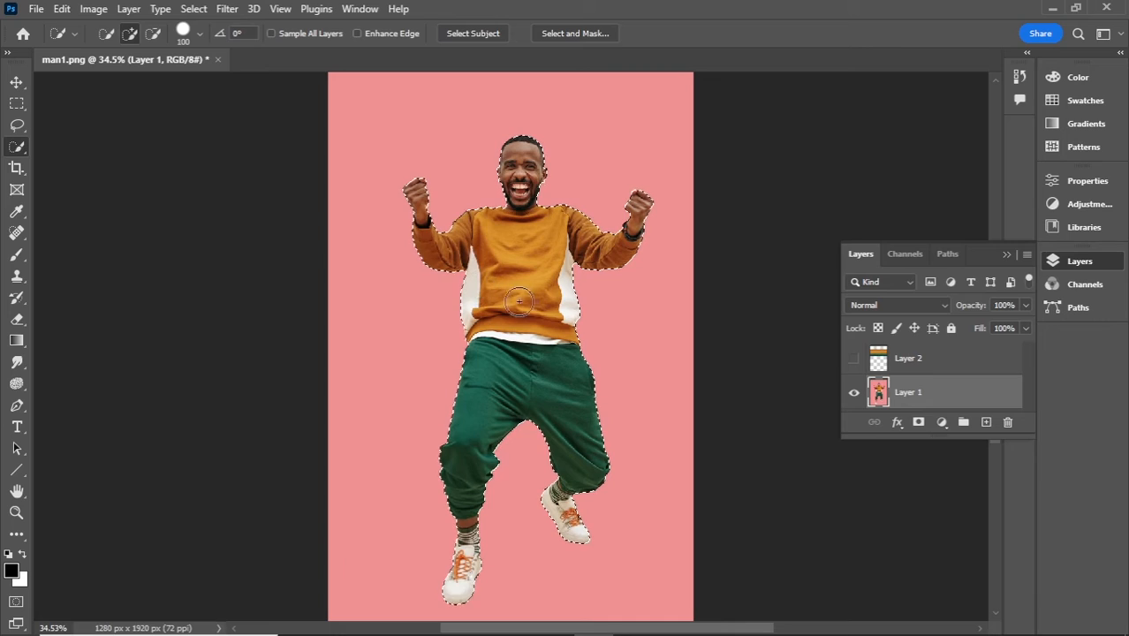
left_click(853, 360)
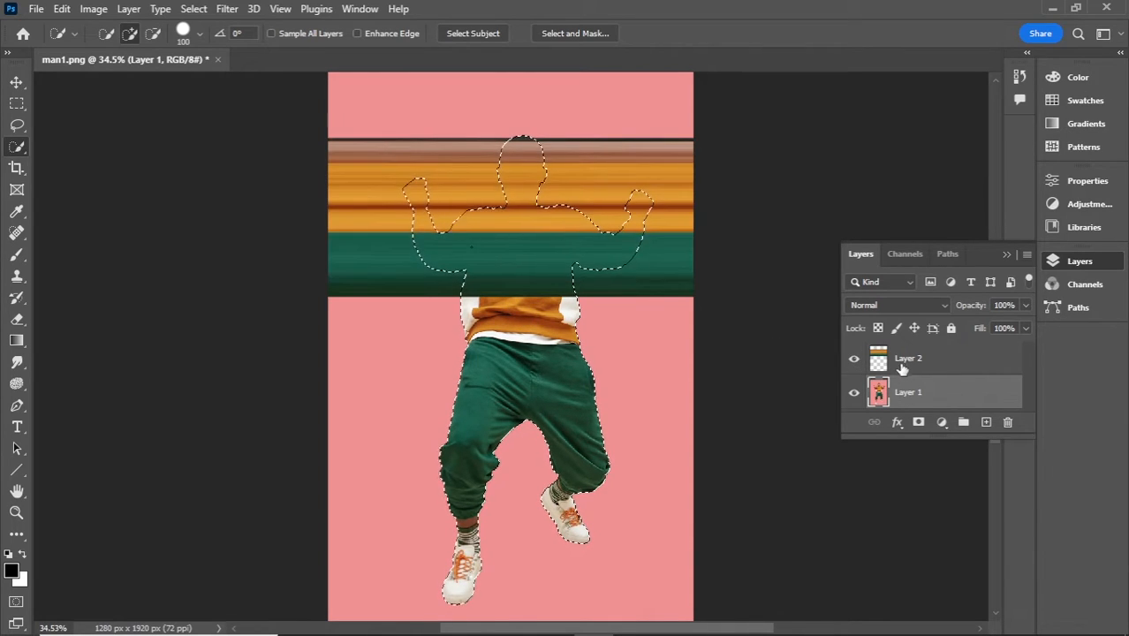
left_click(920, 424)
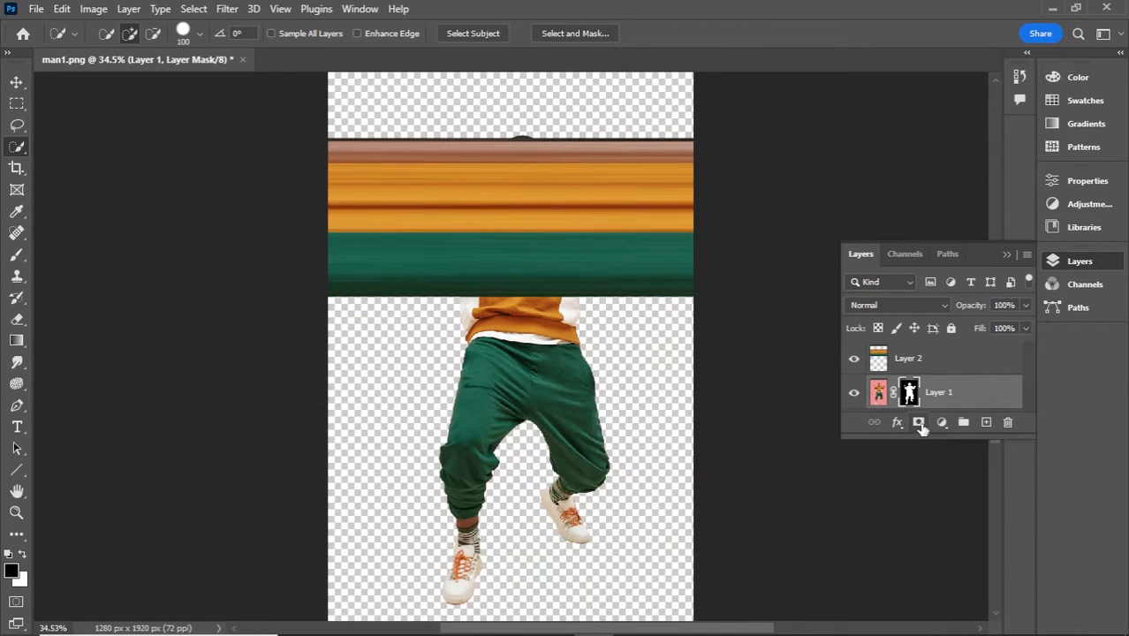
Hide the stripe layer and add a Solid Color fill layer in muted pink, dd9090.
left_click(853, 359)
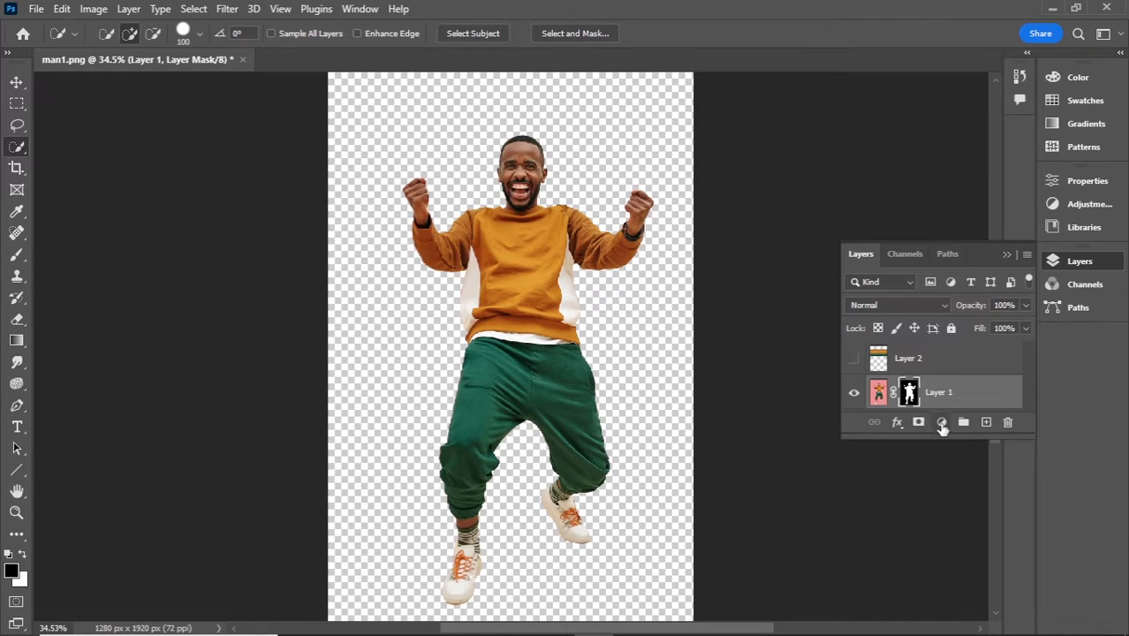
left_click(942, 422)
left_click(975, 133)
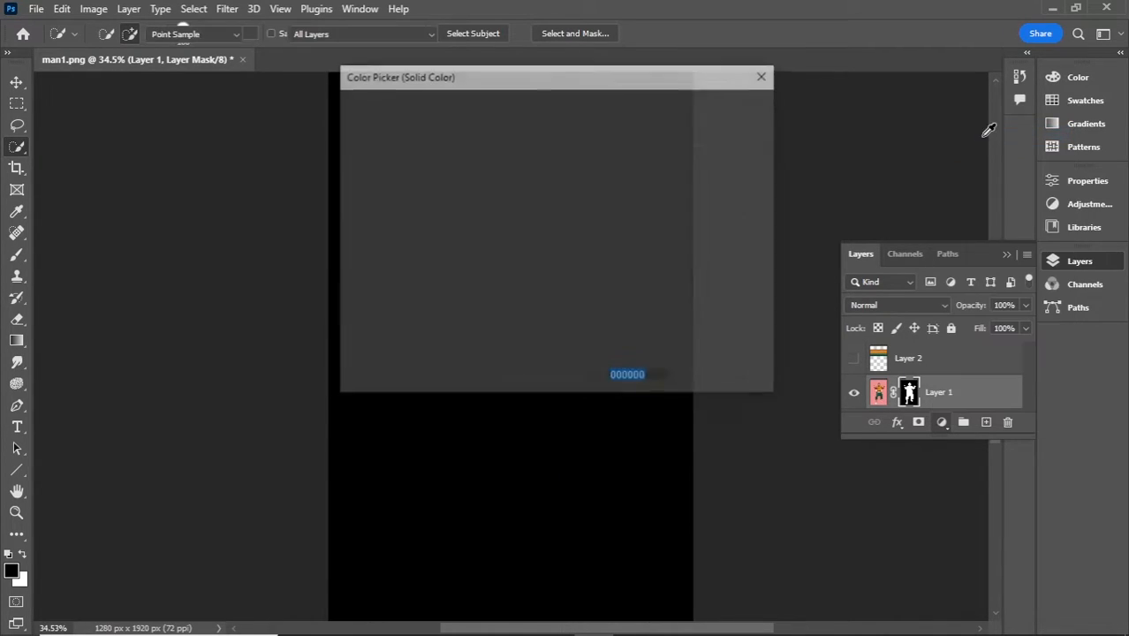
left_click(418, 137)
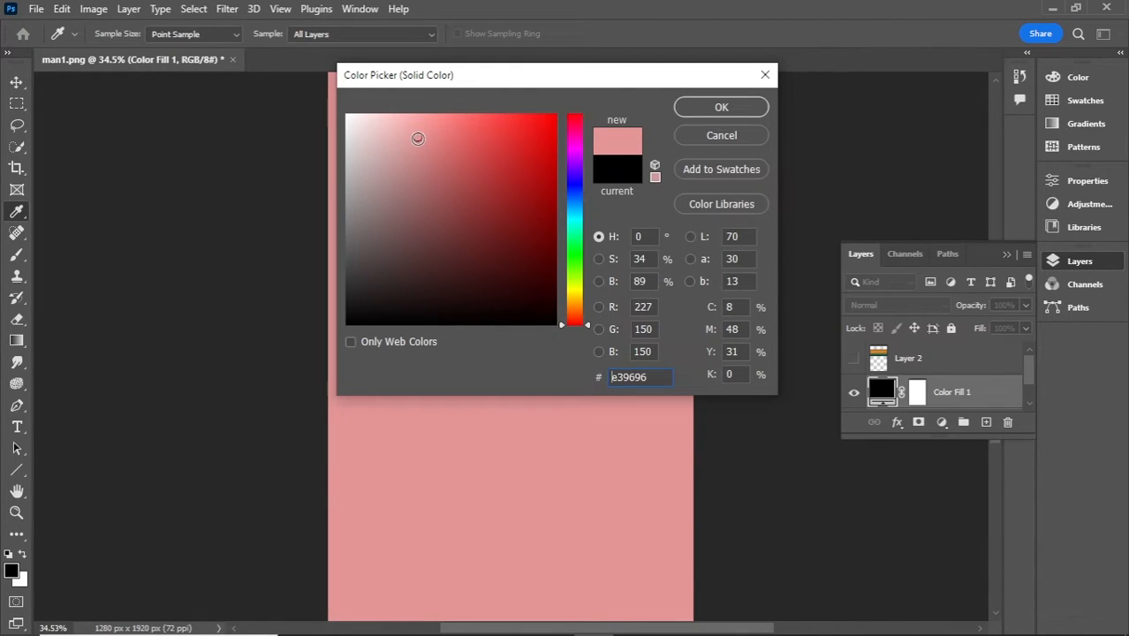
left_click(419, 136)
left_click(420, 142)
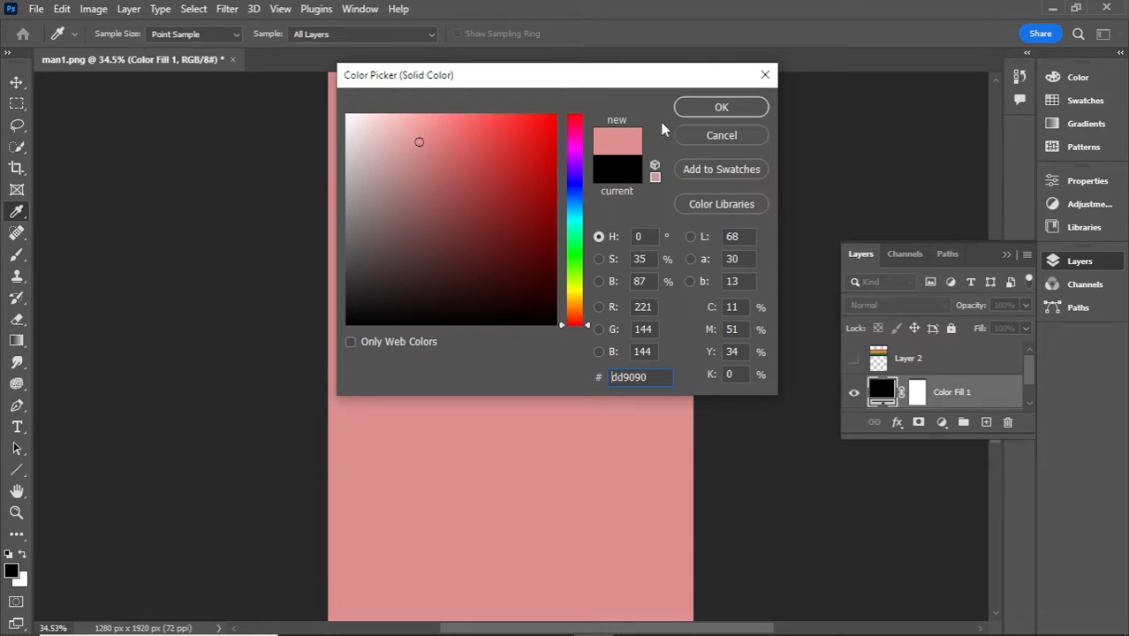
left_click(720, 107)
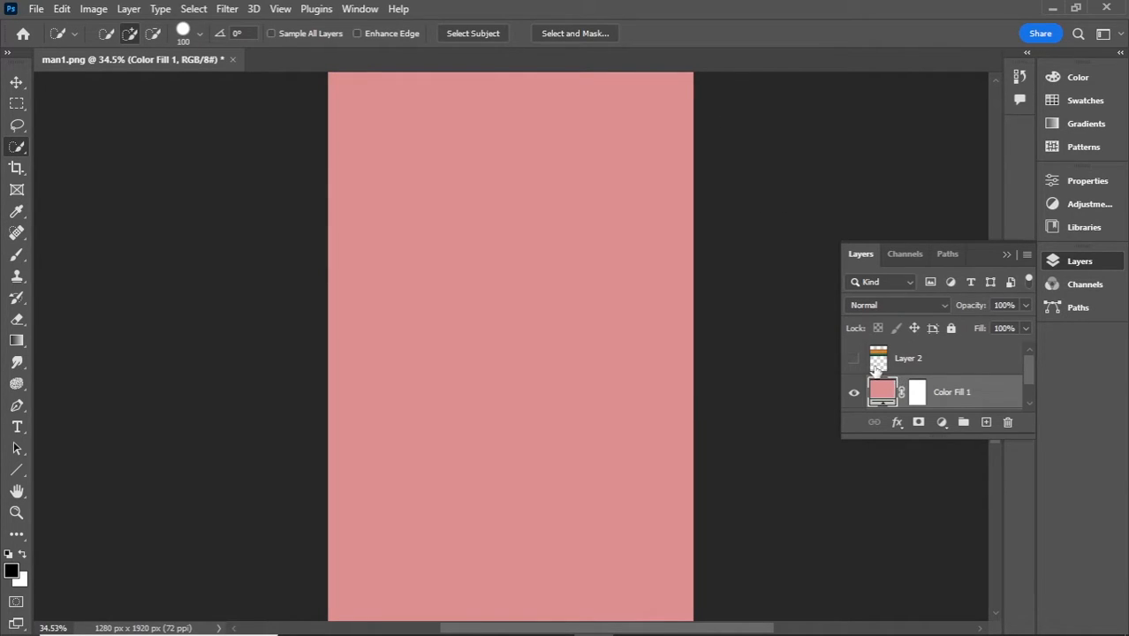
Show the stripe layer and reorder the stack with the masked man on top and the pink fill at the bottom, leaving the stripe layer selected.
left_click(853, 358)
left_click(854, 361)
scroll(925, 387, "down", 1)
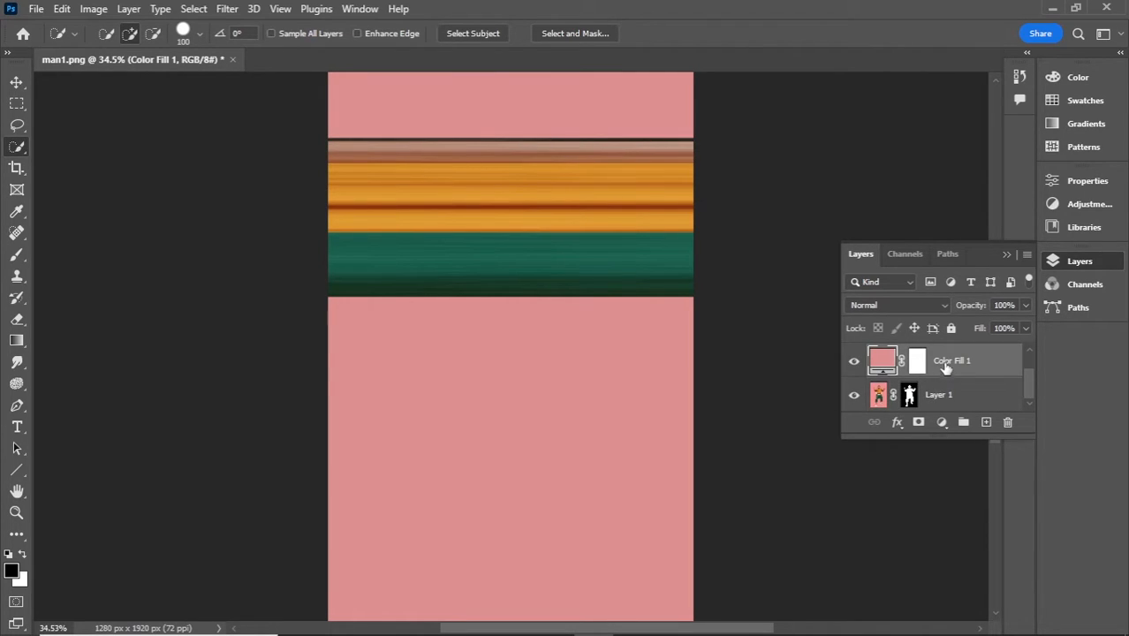
mouse_move(947, 366)
left_mouse_down()
mouse_move(947, 407)
mouse_move(938, 357)
left_mouse_up()
scroll(935, 371, "up", 1)
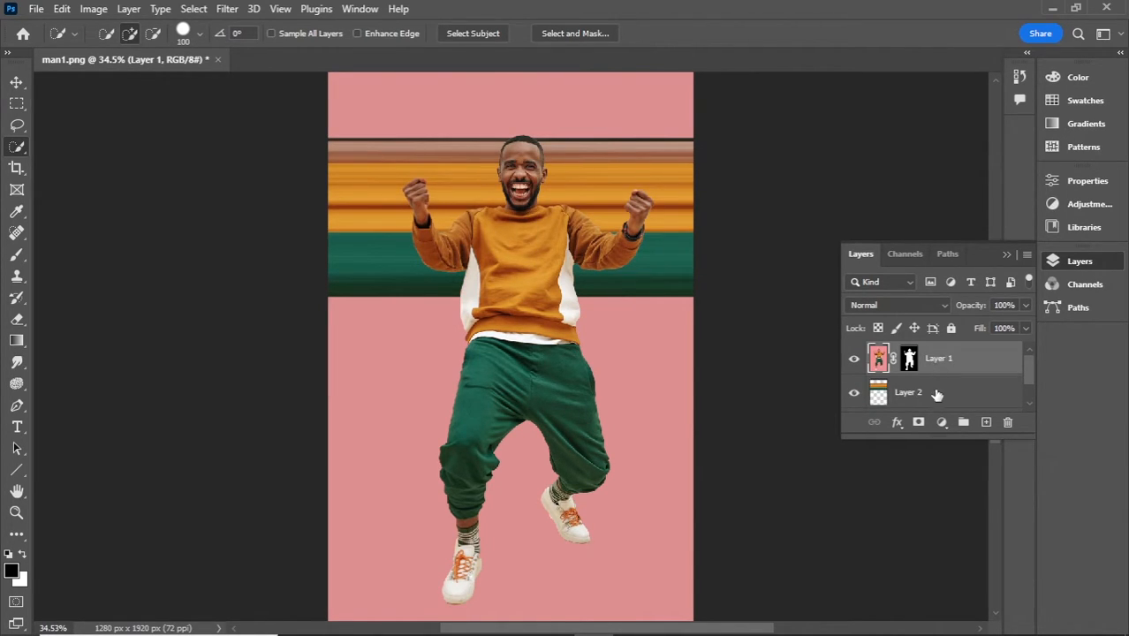
left_click(935, 394)
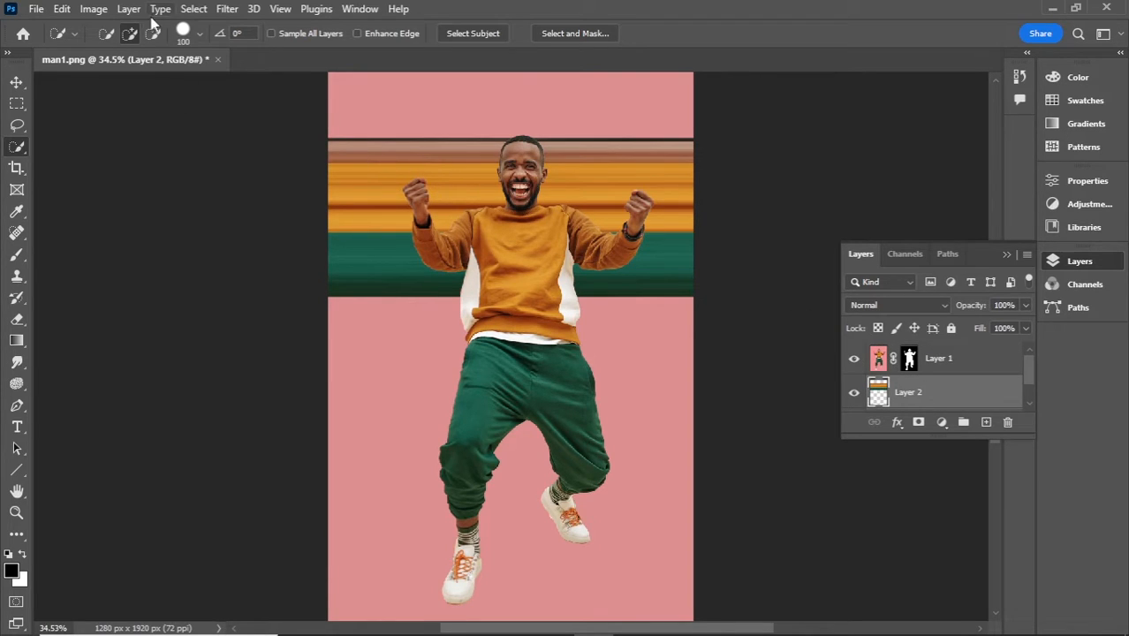
Apply the Polar Coordinates filter to the stripe layer with Rectangular to Polar, bending the stripes into an oval ring.
left_click(194, 8)
left_click(240, 9)
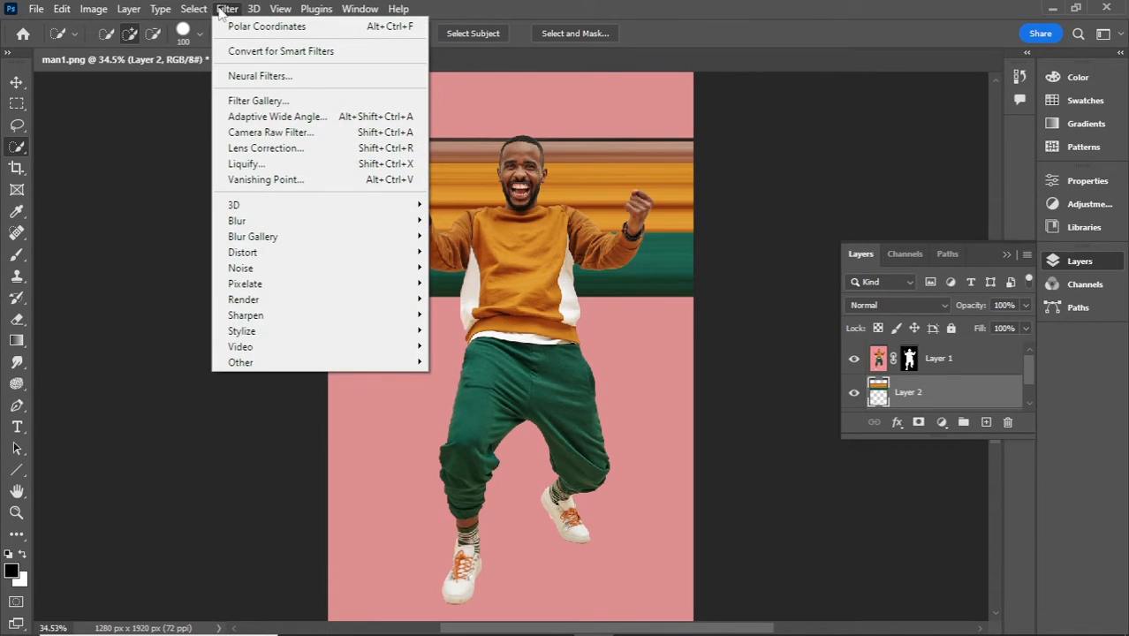
left_click(181, 181)
left_click(227, 8)
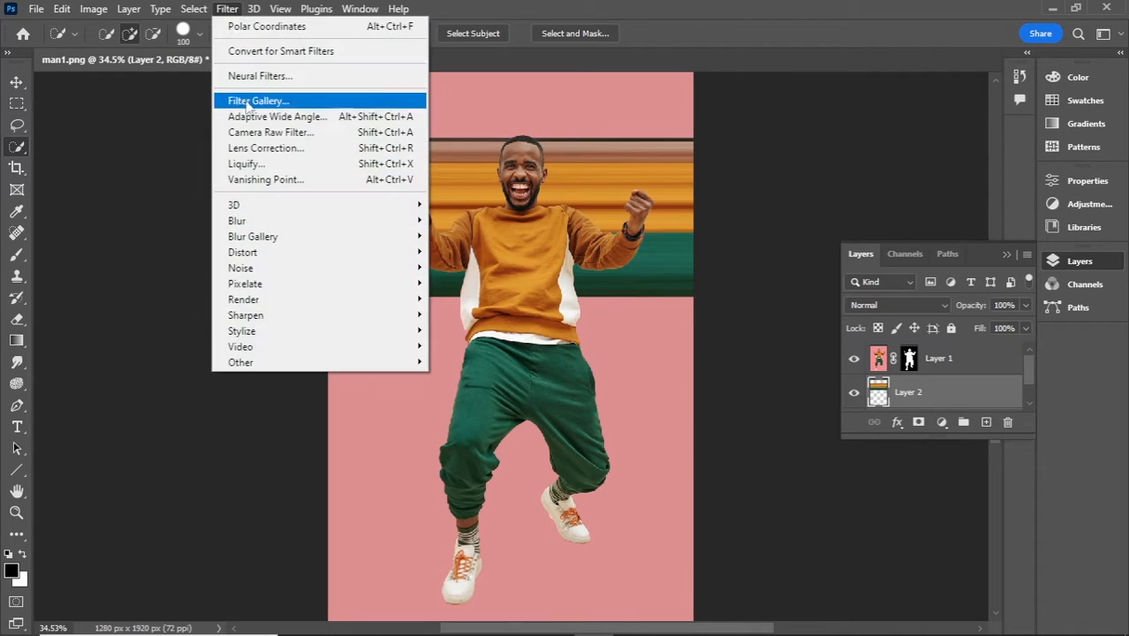
mouse_move(297, 254)
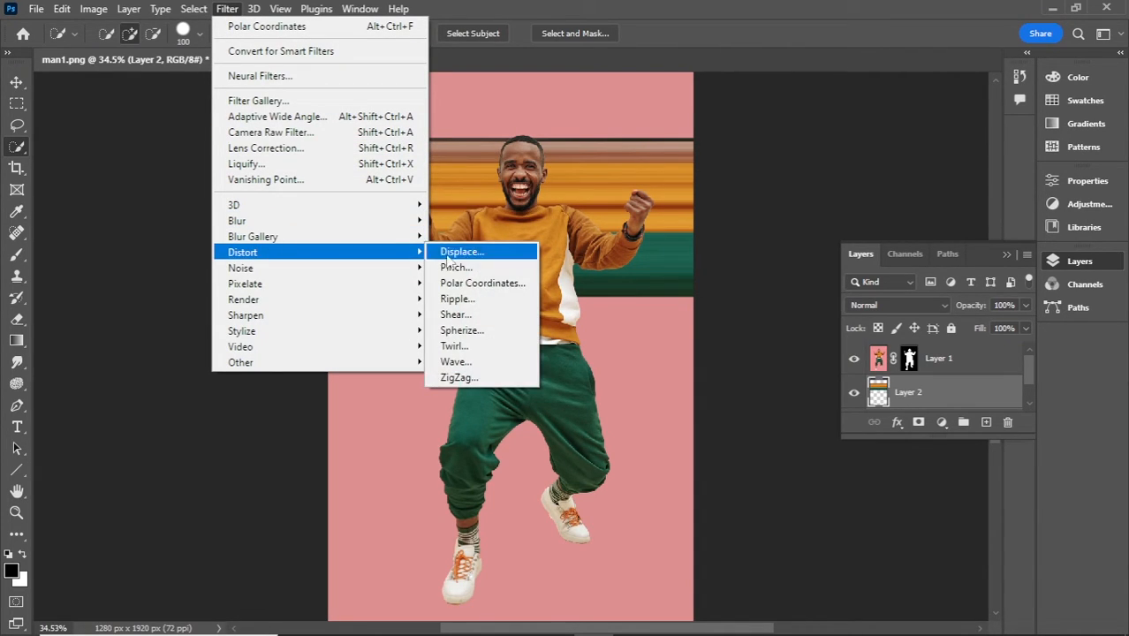
left_click(465, 284)
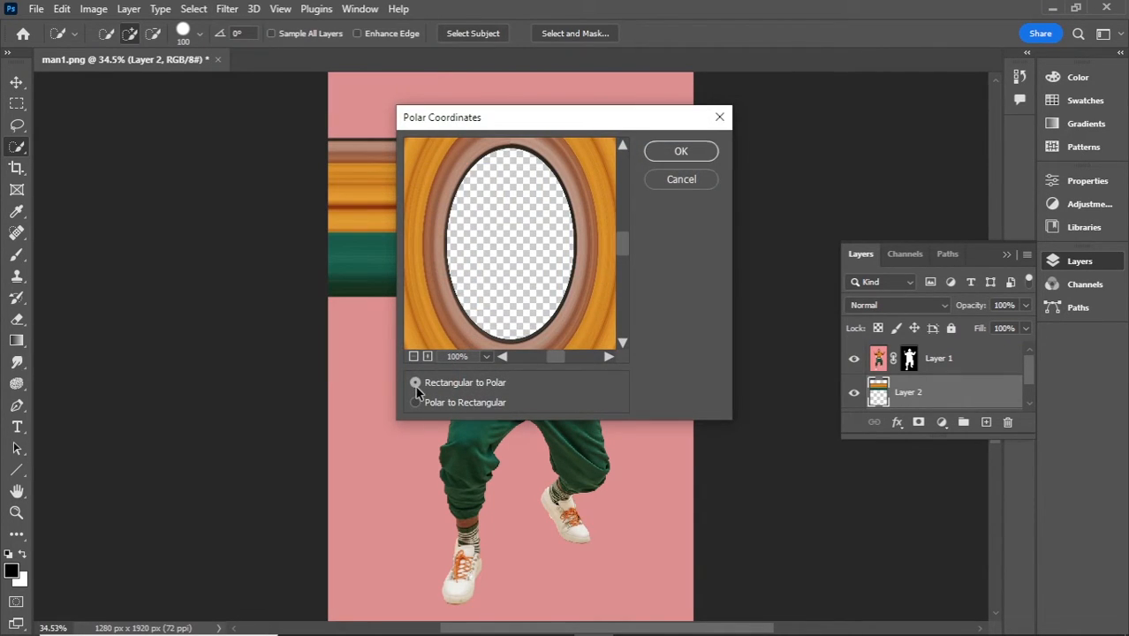
left_click(676, 151)
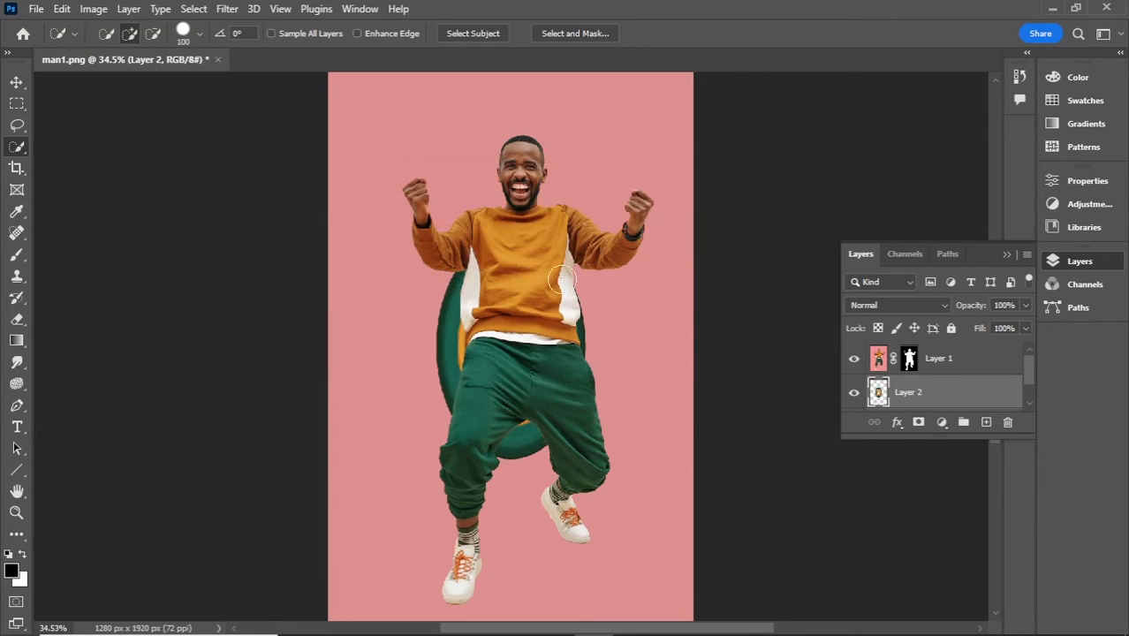
Free Transform the oval ring to about 164% width and 172.5% height, placing it behind the man from his head down to his ankles.
left_click(16, 82)
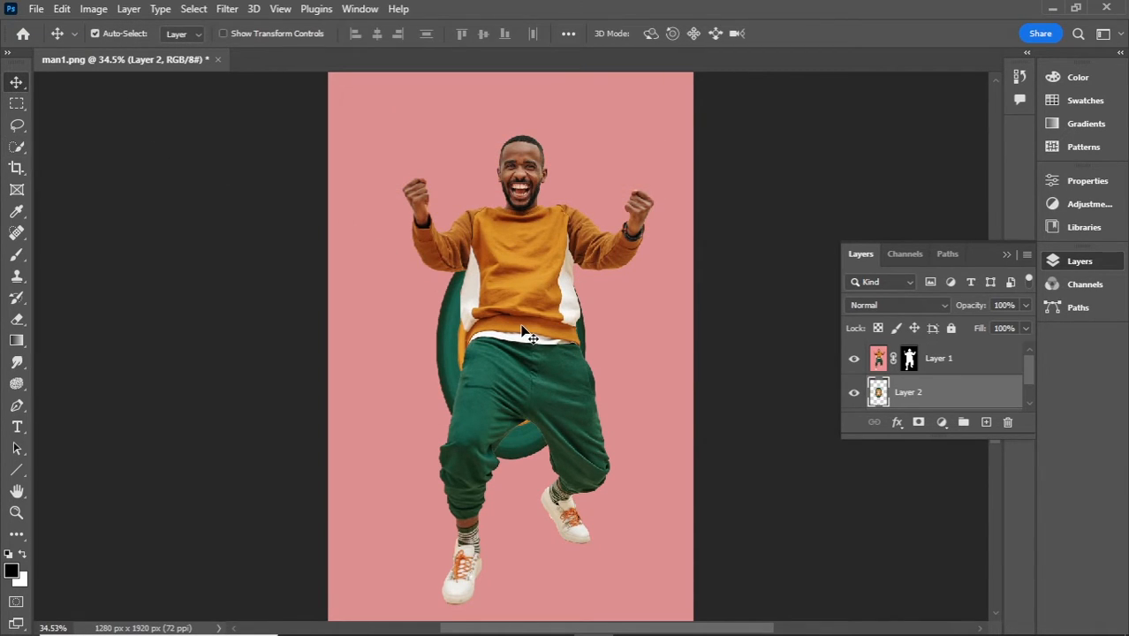
key("ctrl+t")
left_click_drag(512, 230, 517, 171)
left_click_drag(510, 461, 520, 544)
left_click_drag(533, 347, 541, 351)
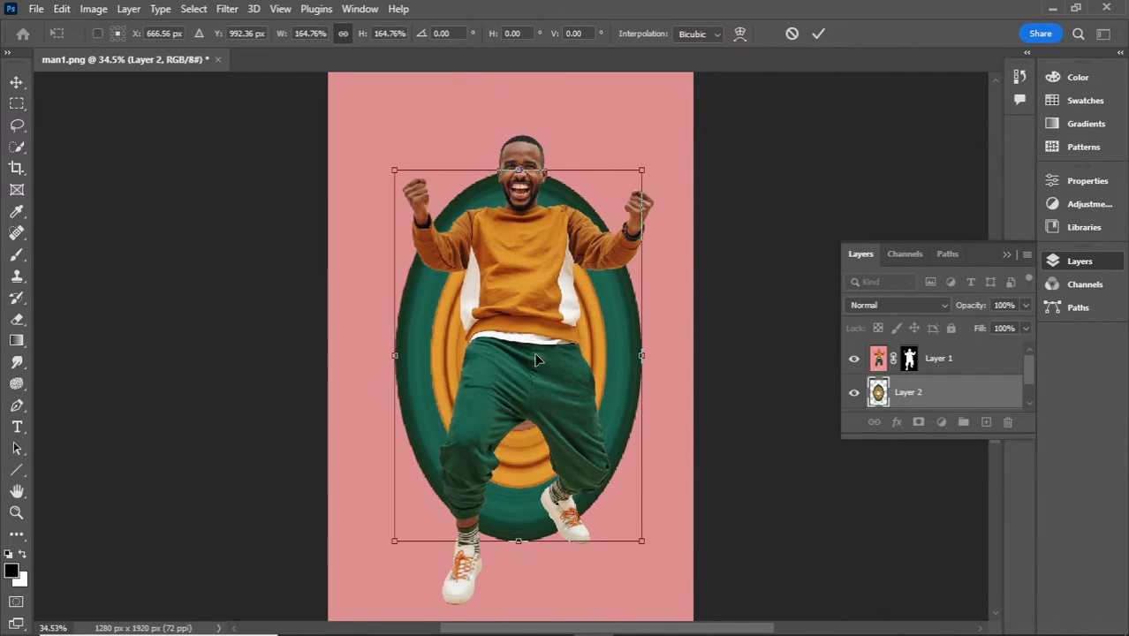
left_click_drag(512, 541, 517, 548)
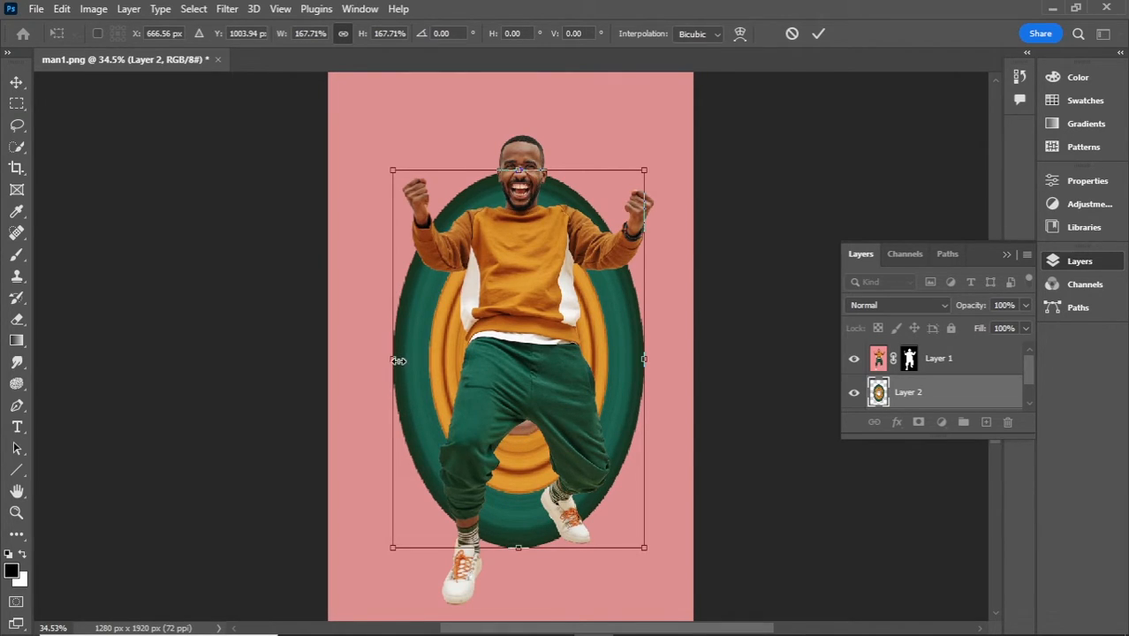
left_click_drag(393, 360, 406, 358)
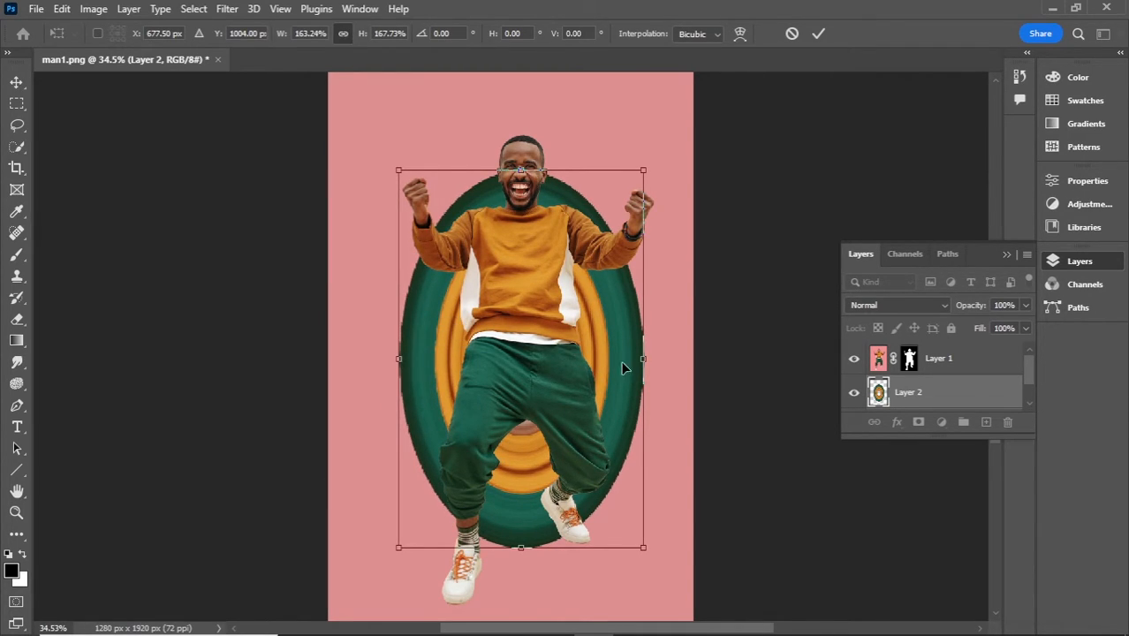
left_click_drag(637, 358, 638, 358)
left_click_drag(519, 553, 520, 555)
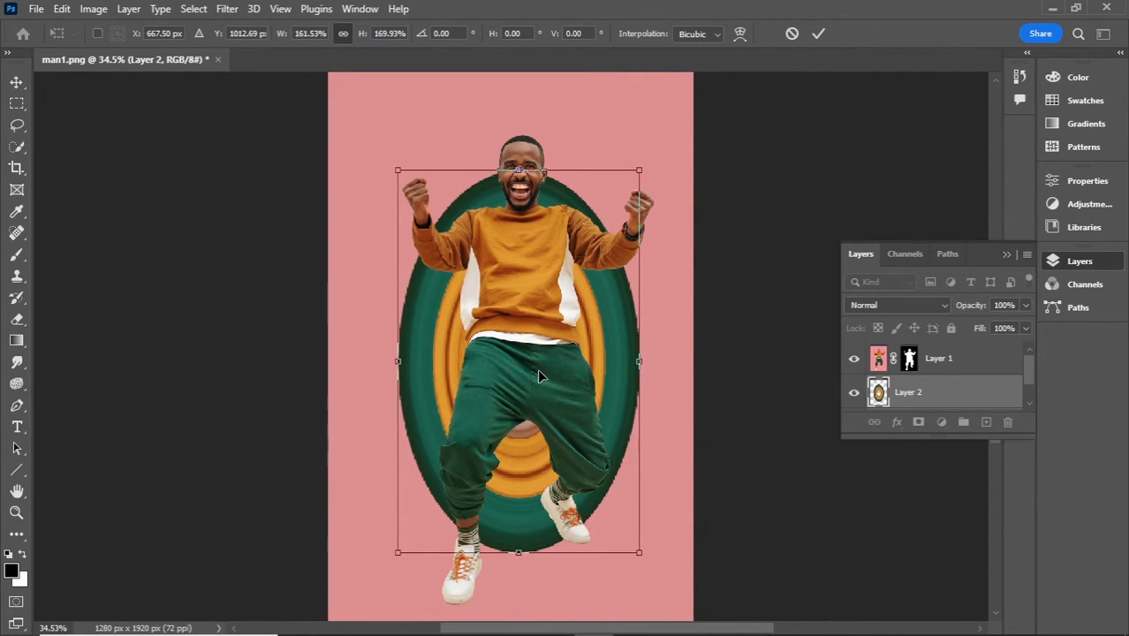
left_click_drag(520, 556, 518, 565)
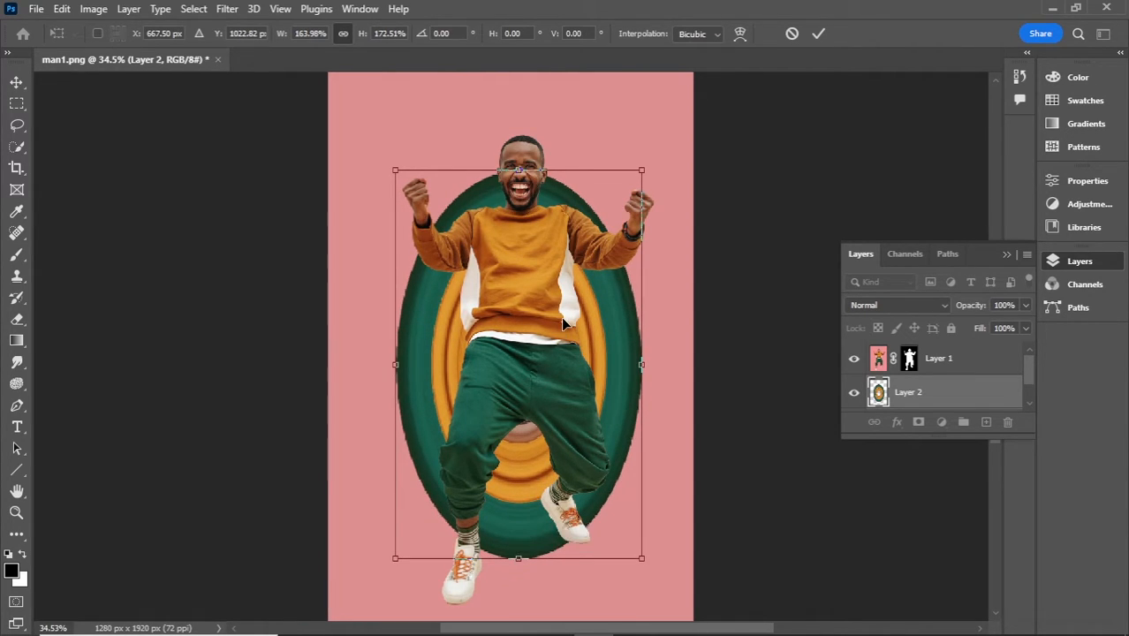
left_click(816, 34)
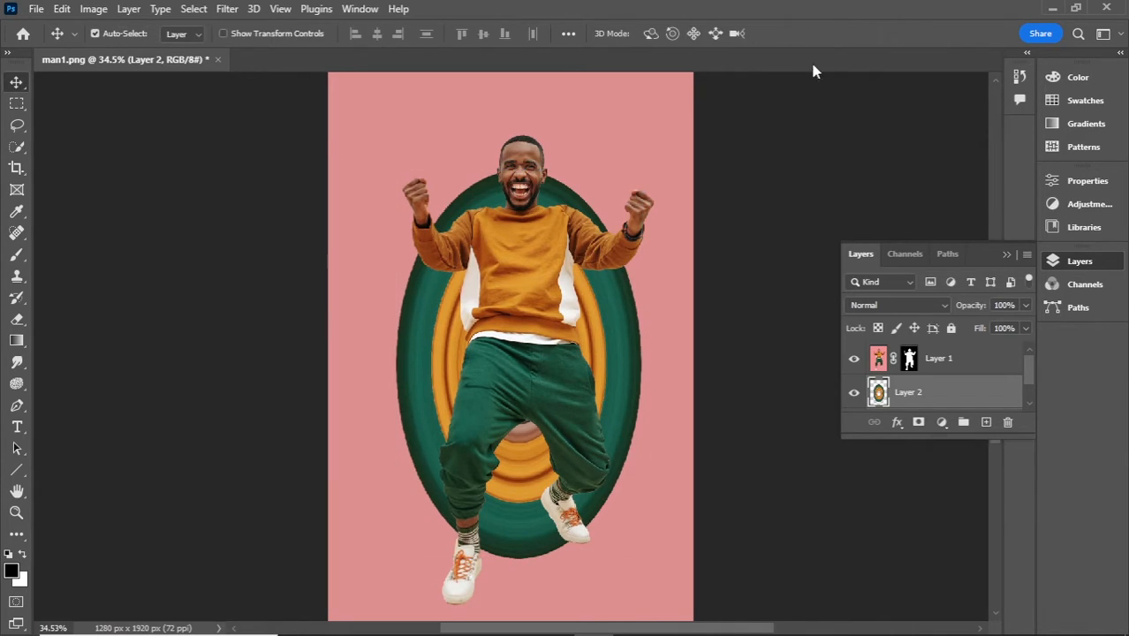
Add a layer mask to Layer 2 and hide the ring above the man's arms and shoulders with a hard black 400 px brush.
left_click(919, 423)
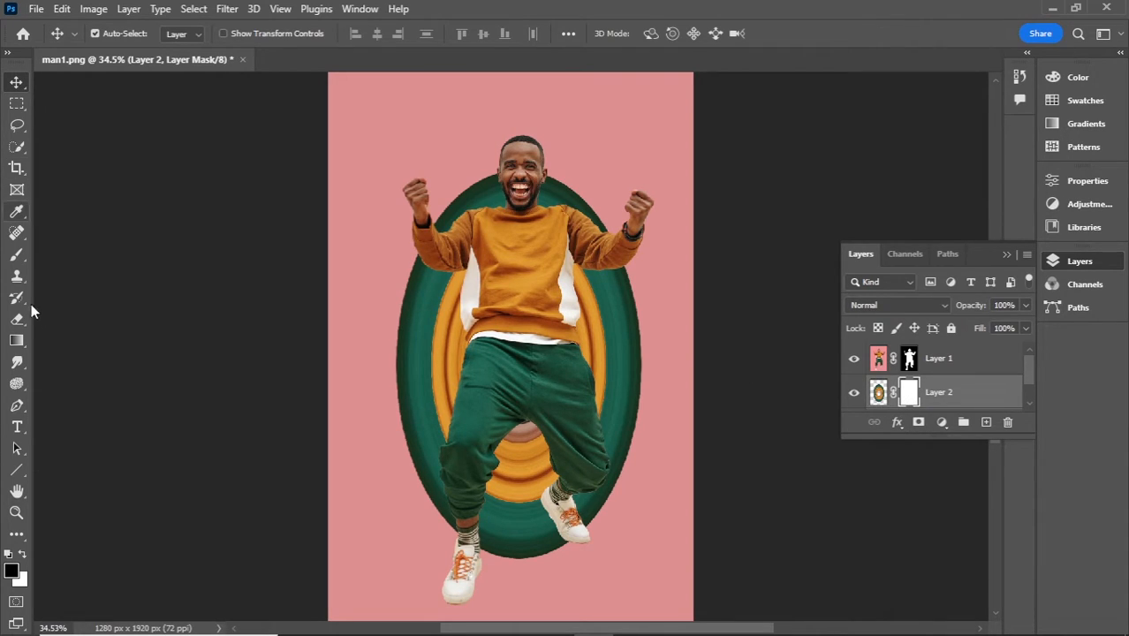
left_click(16, 254)
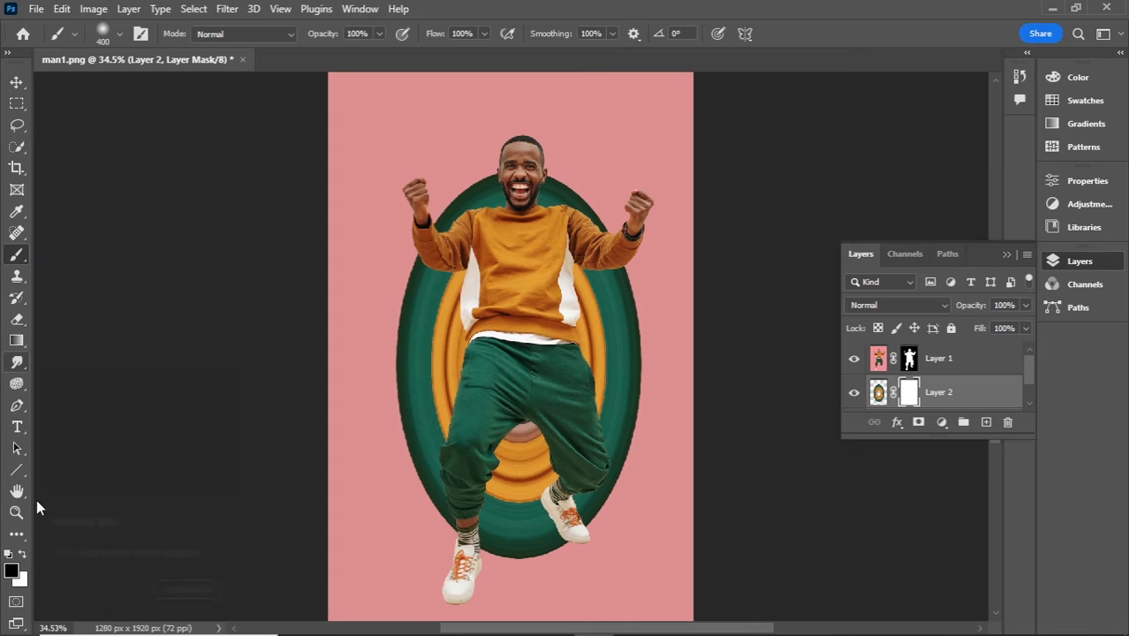
right_click(604, 138)
left_click_drag(683, 220, 779, 216)
left_click(818, 183)
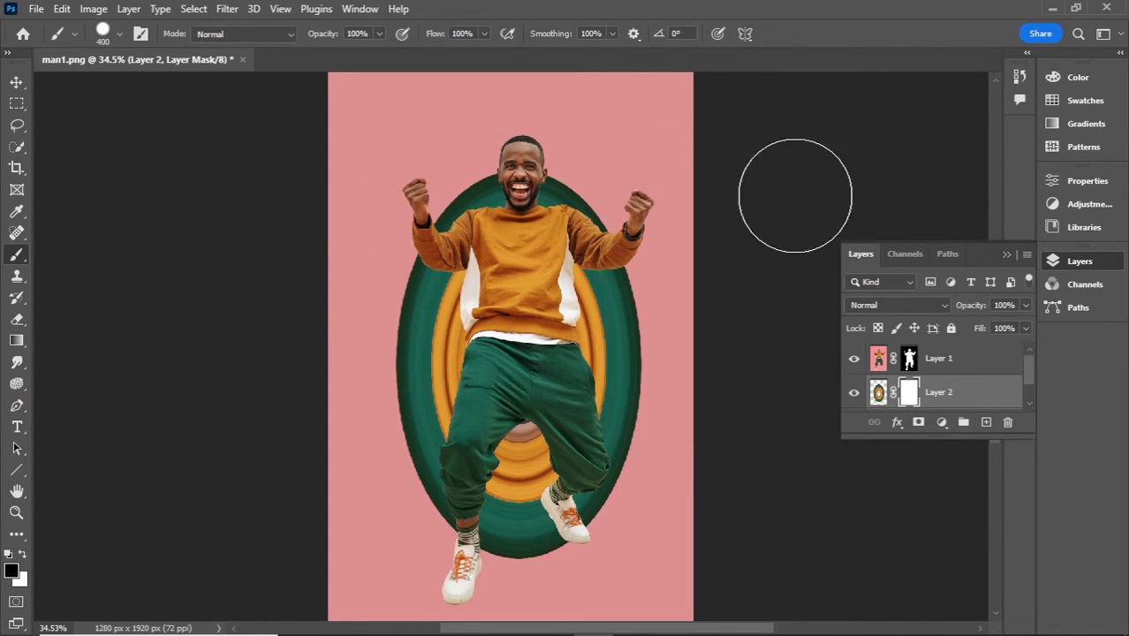
left_click_drag(488, 184, 606, 184)
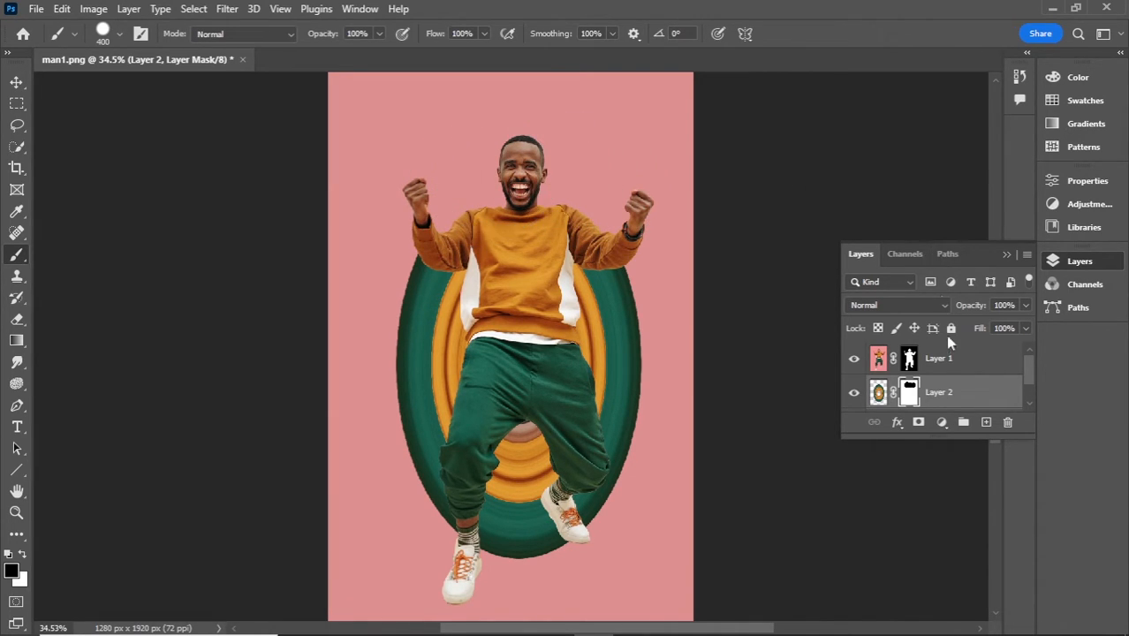
Add a black Multiply drop shadow to the man on Layer 1 with 25% opacity, 30° angle, 9 px distance and 8 px size.
left_click(948, 367)
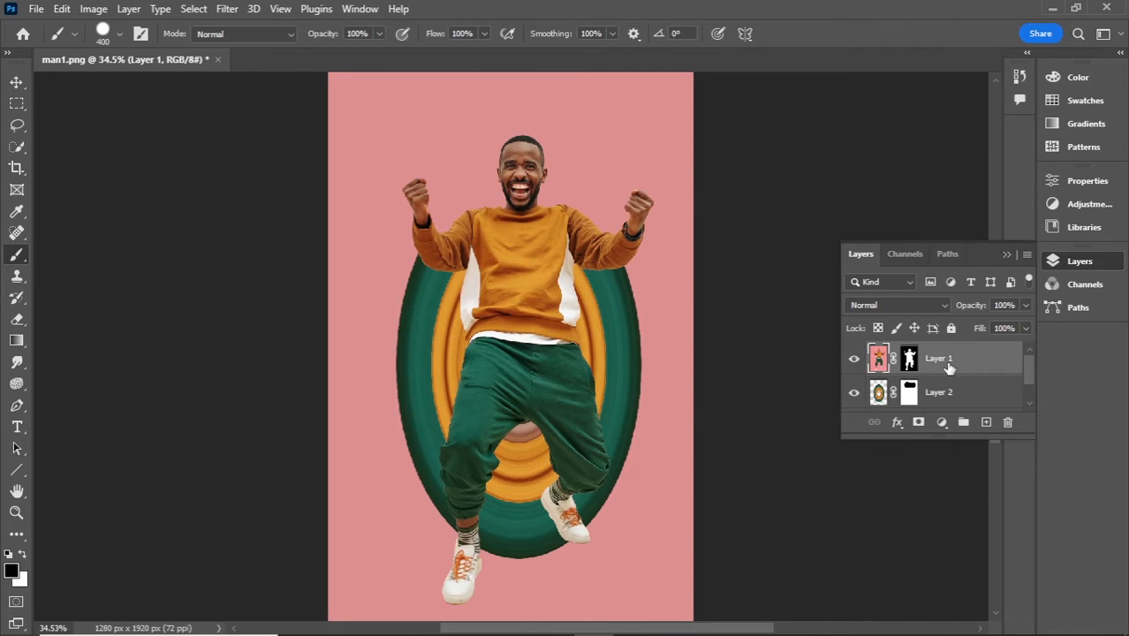
left_click(898, 424)
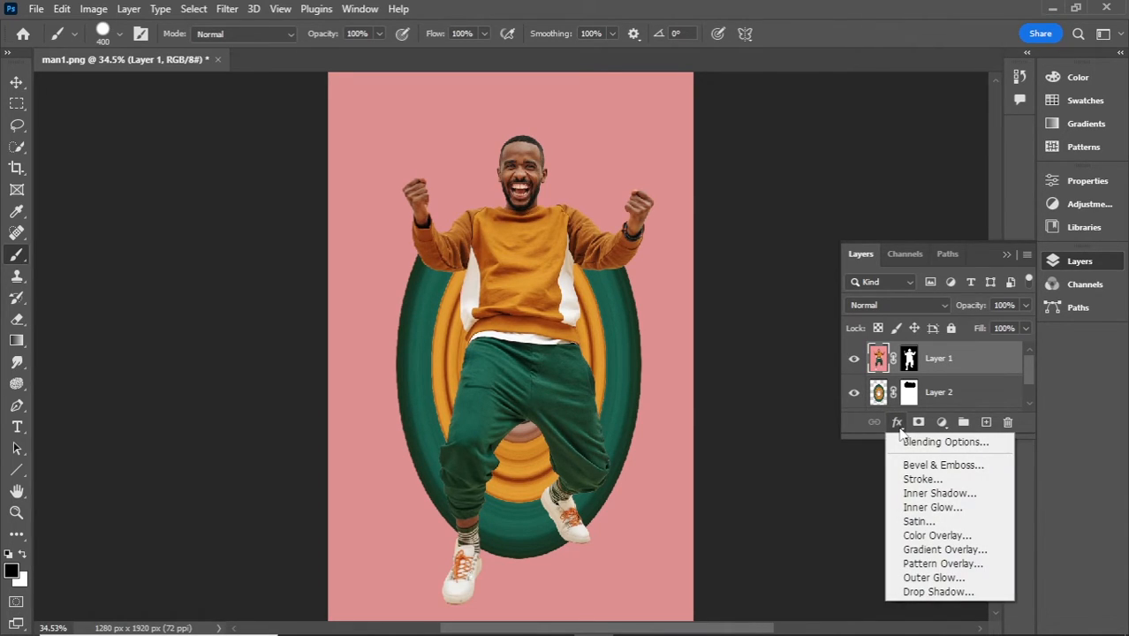
left_click(936, 592)
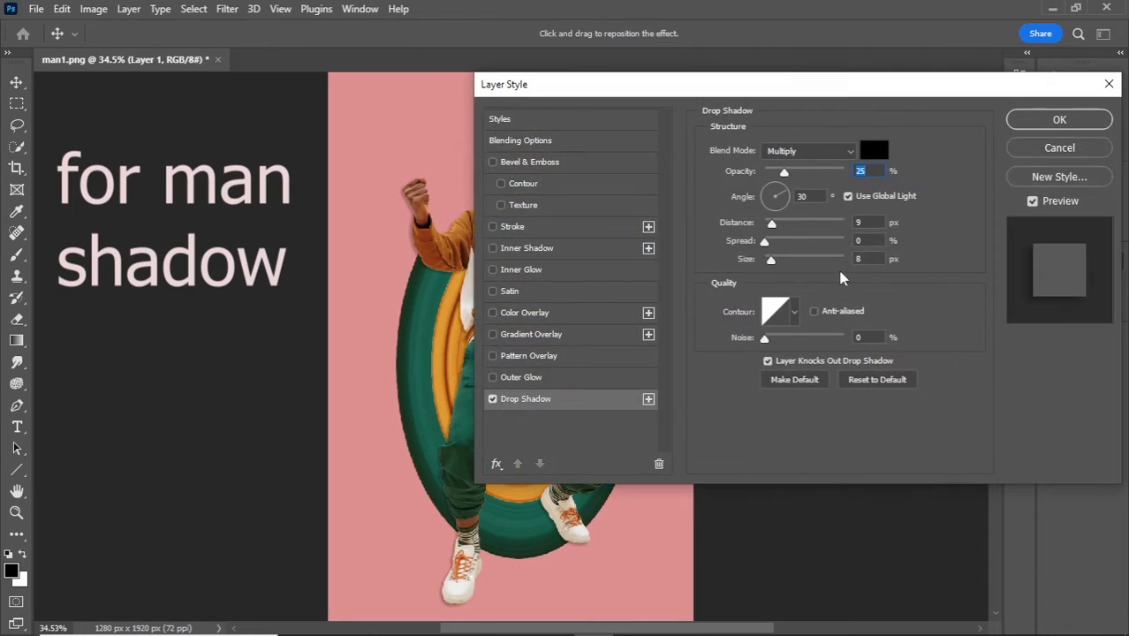
left_click_drag(880, 92, 883, 97)
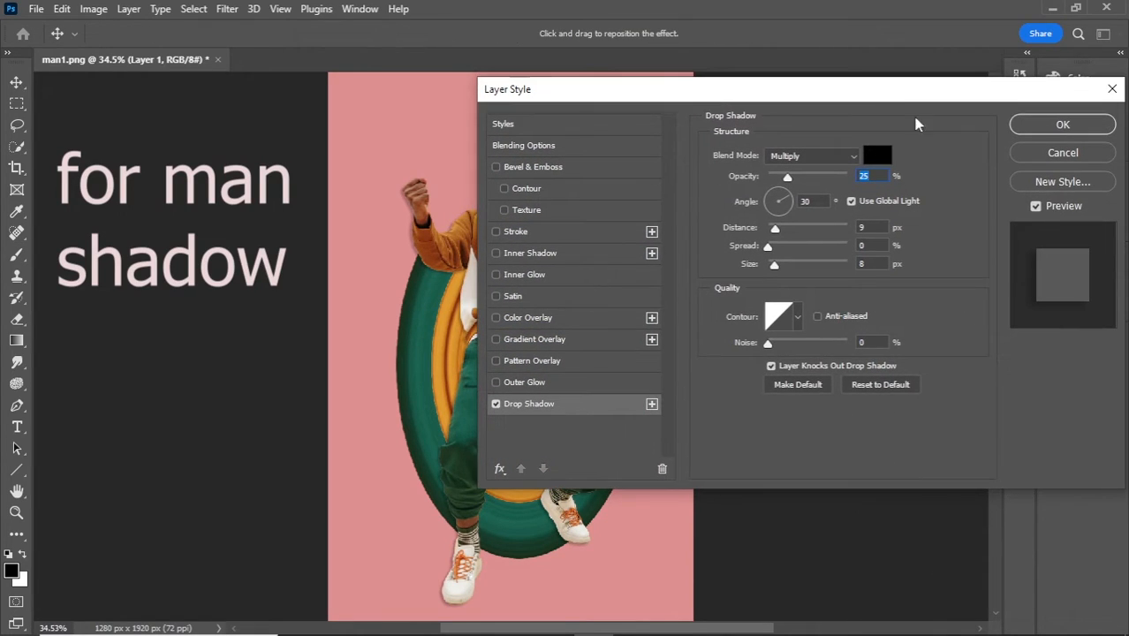
left_click(1036, 207)
left_click(1036, 206)
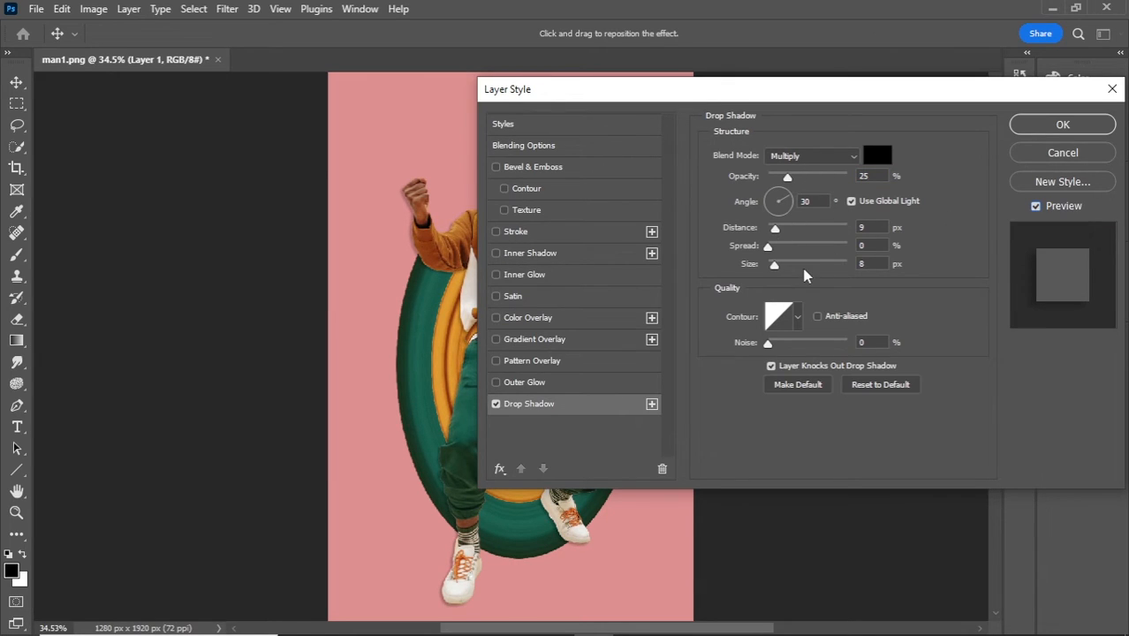
left_click(1063, 125)
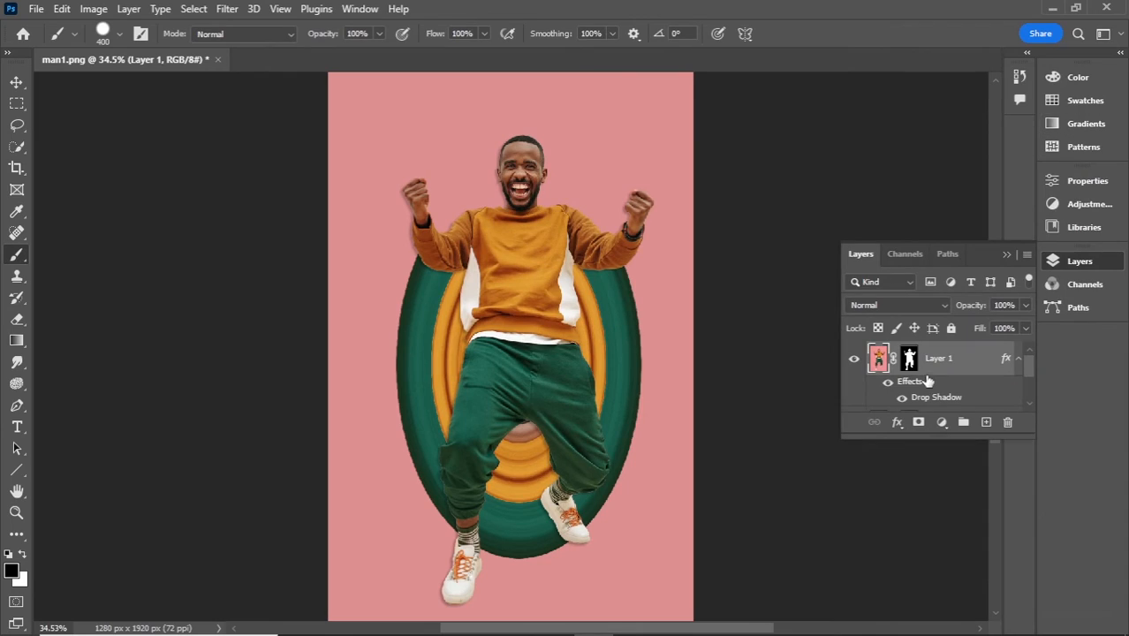
Create a new layer above Color Fill 1 and paint one soft black 400 px brush dab beside the man's lower shoe.
scroll(928, 371, "down", 2)
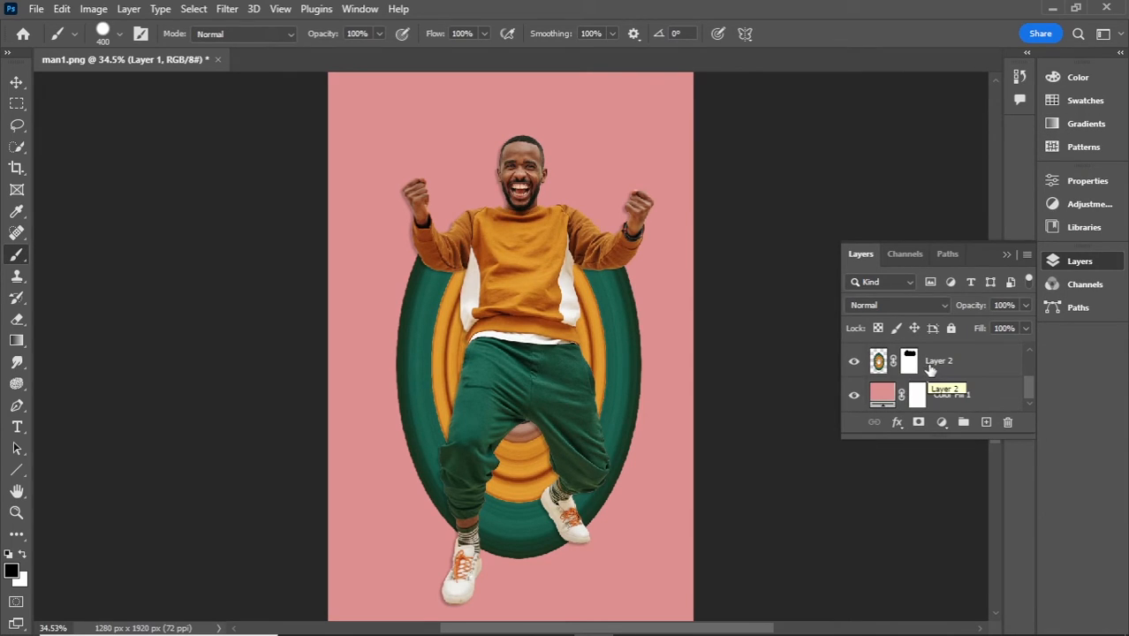
left_click(934, 397)
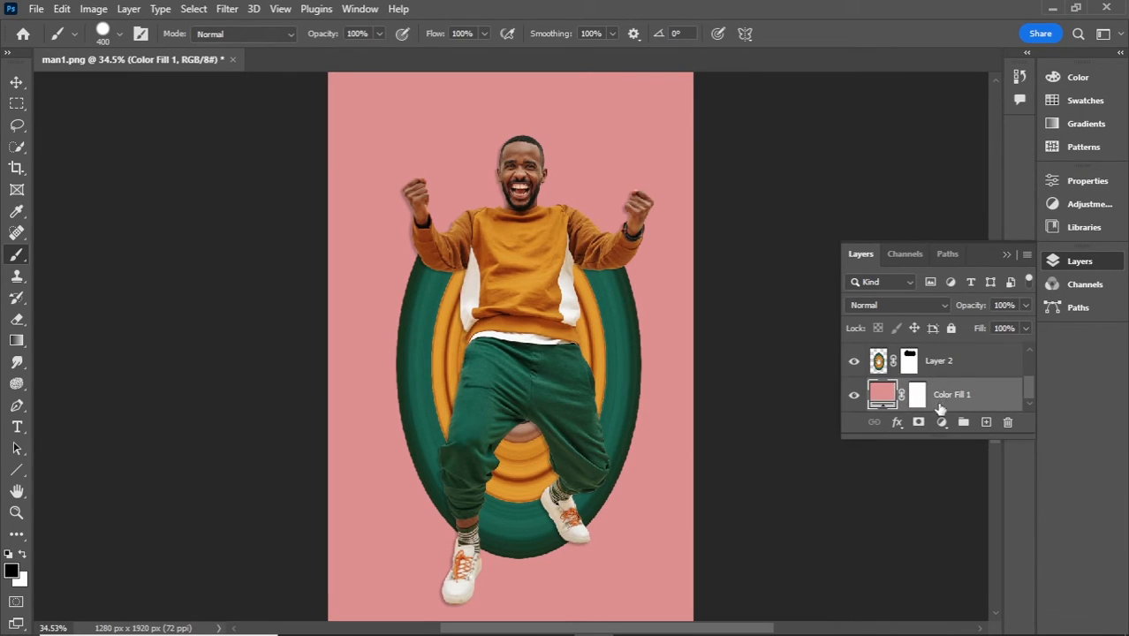
left_click(984, 423)
scroll(943, 389, "down", 1)
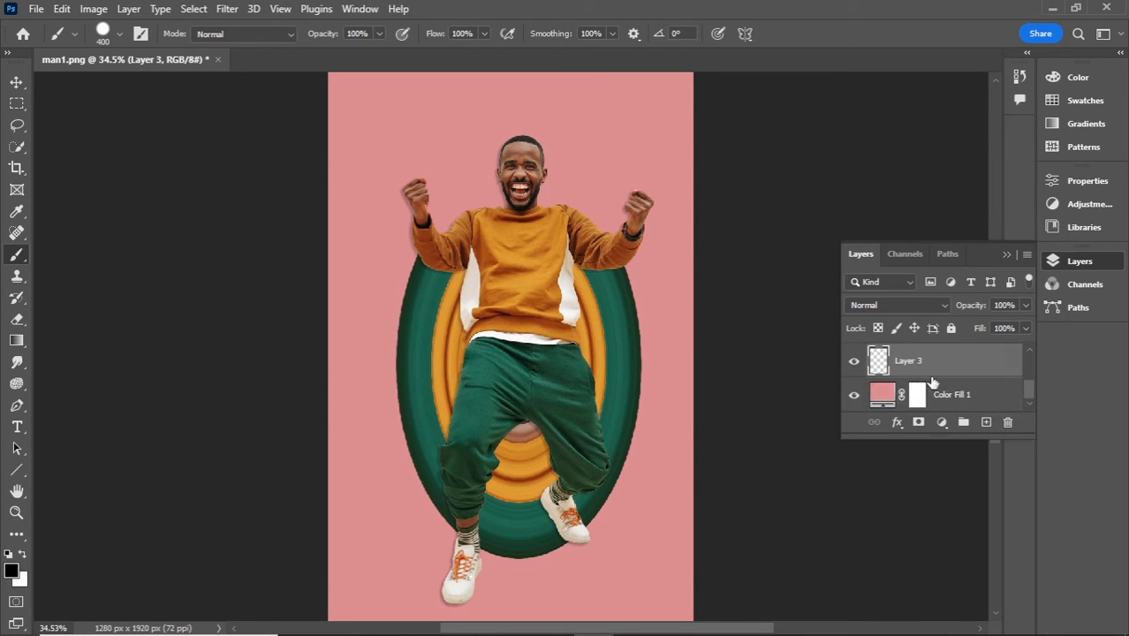
right_click(389, 457)
left_click_drag(574, 415, 449, 416)
left_click(797, 212)
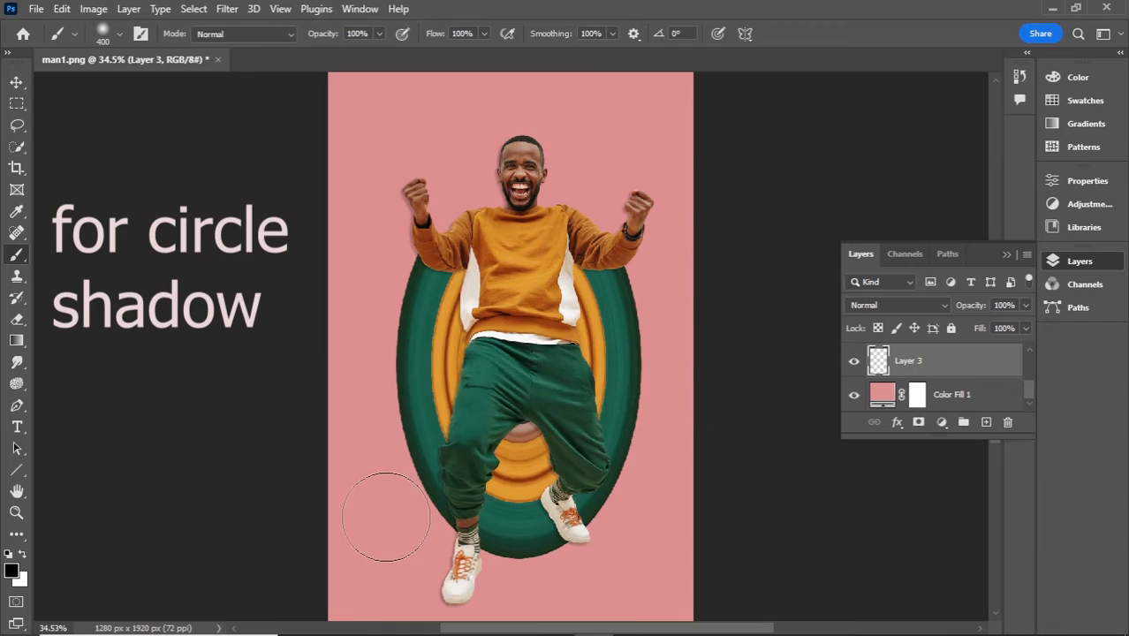
left_click(378, 527)
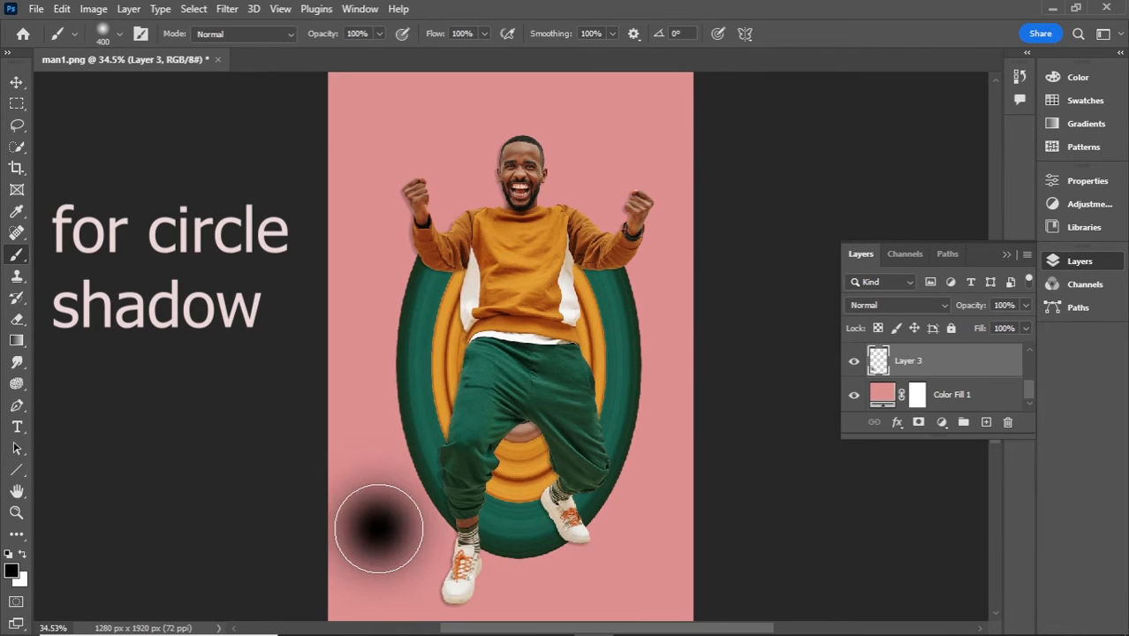
Flatten the black dab to about 11% height, place it under the oval's lower edge as a ground shadow, and collapse the layer list.
left_click(16, 81)
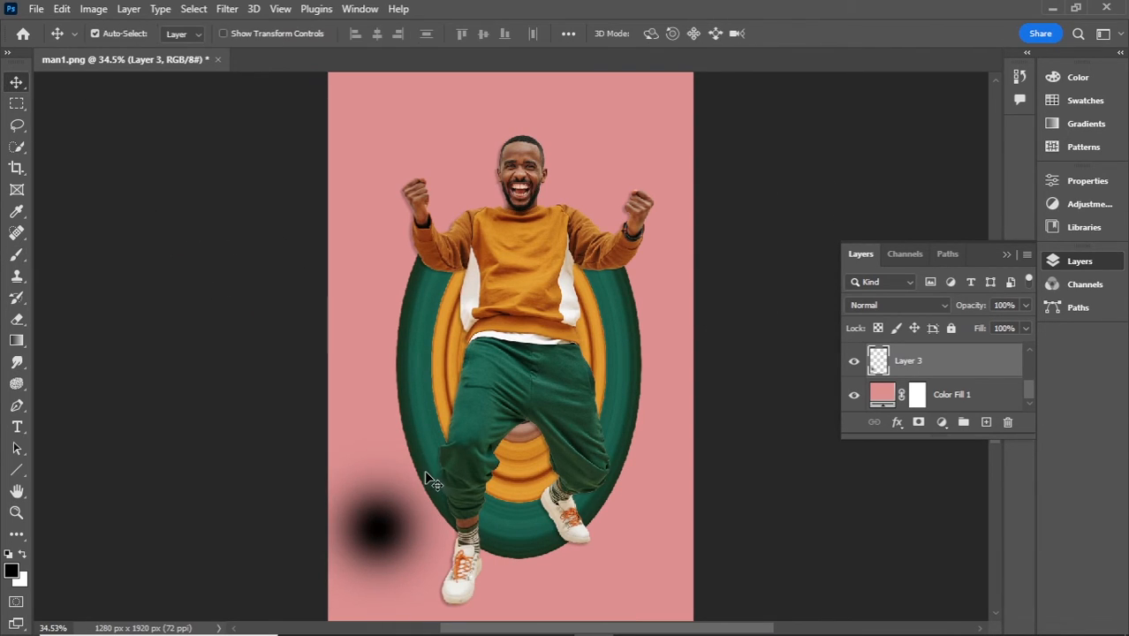
key("ctrl+t")
left_click_drag(400, 436, 399, 540)
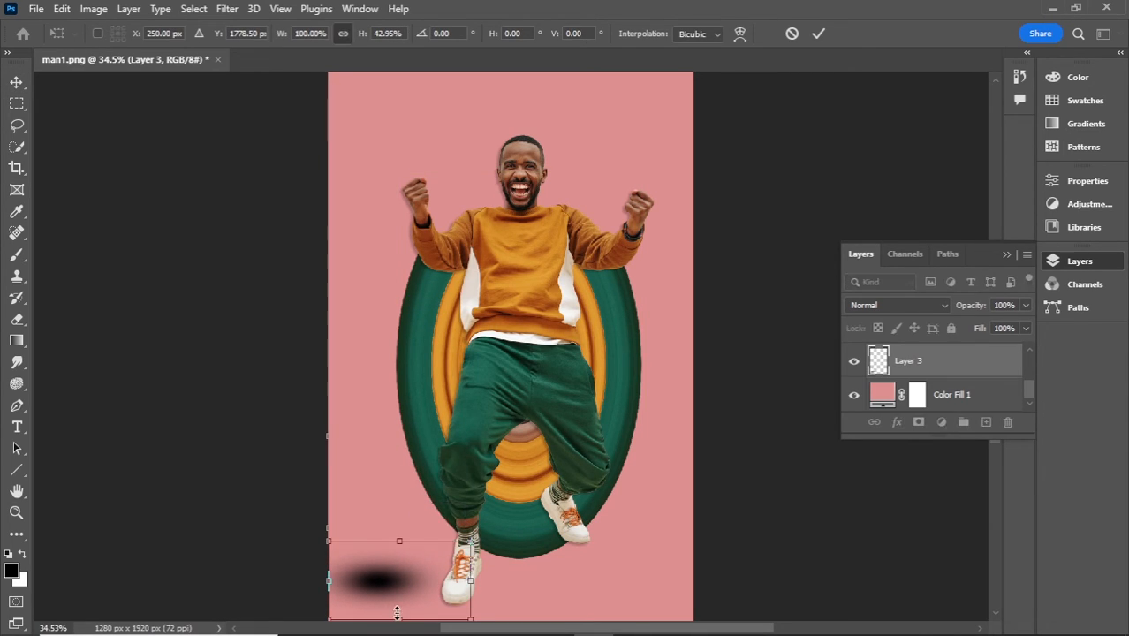
left_click_drag(397, 613, 529, 572)
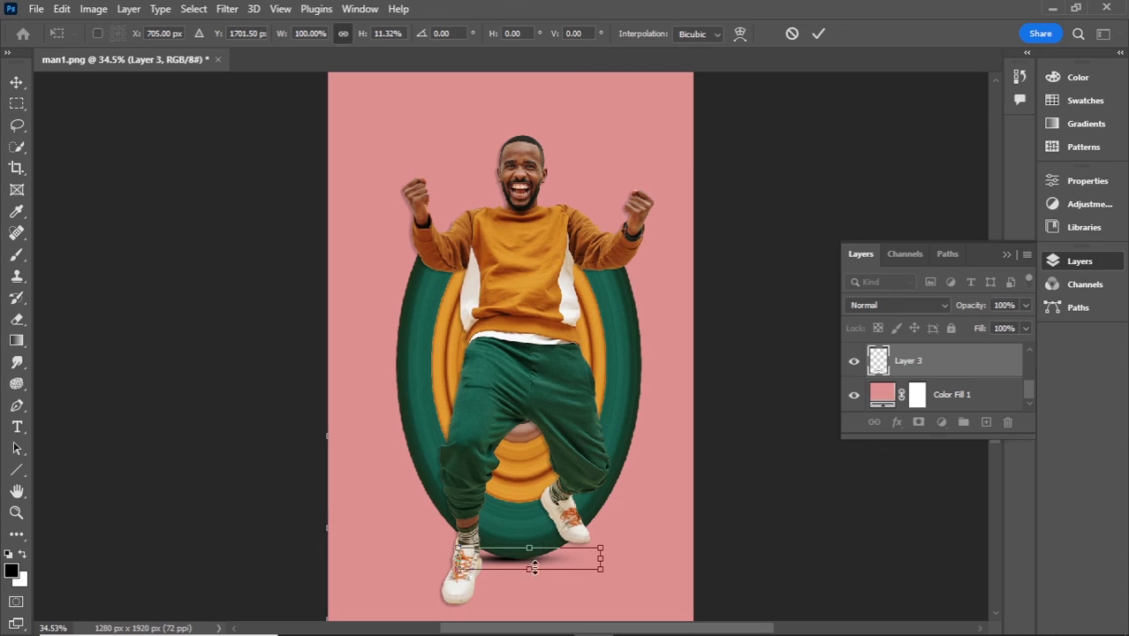
left_click(818, 34)
left_click(1066, 262)
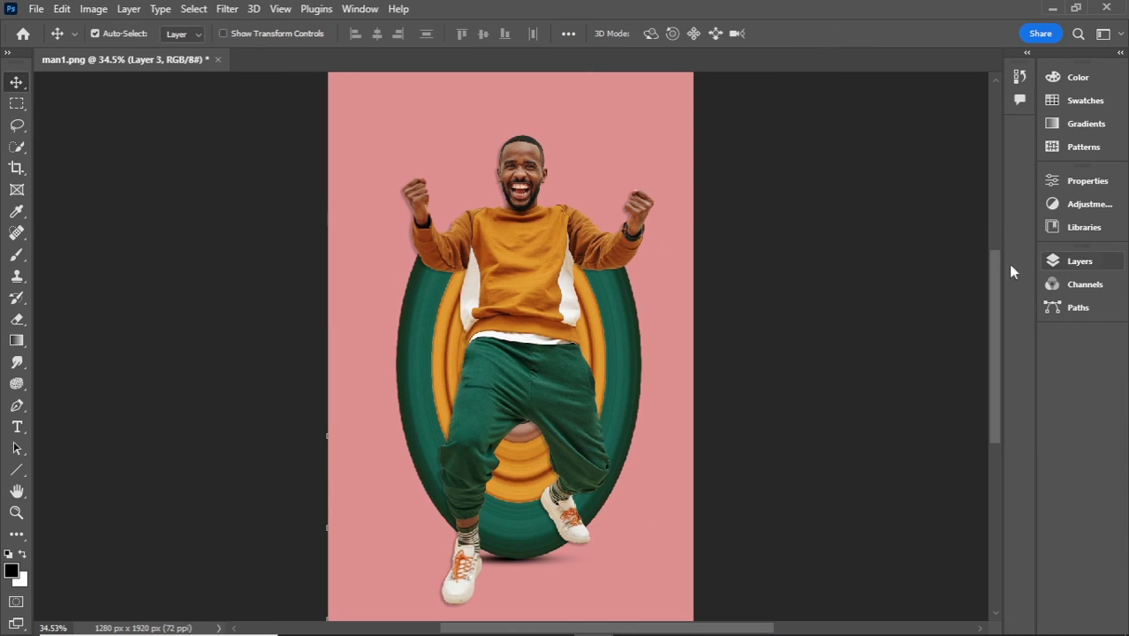